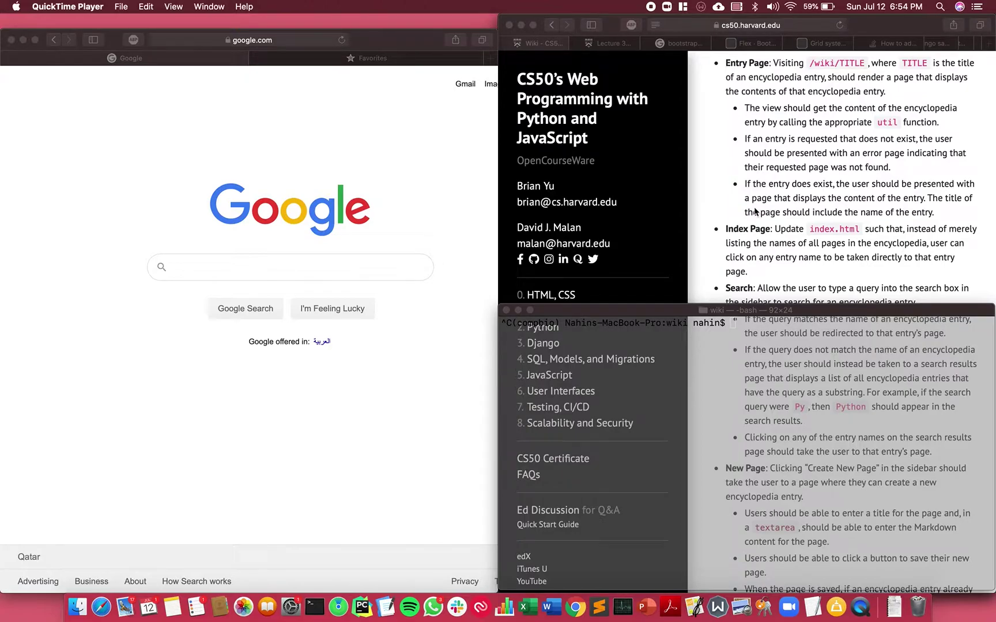
# Start the Django development server in Terminal with python manage.py runserver
pyautogui.click(724, 404)
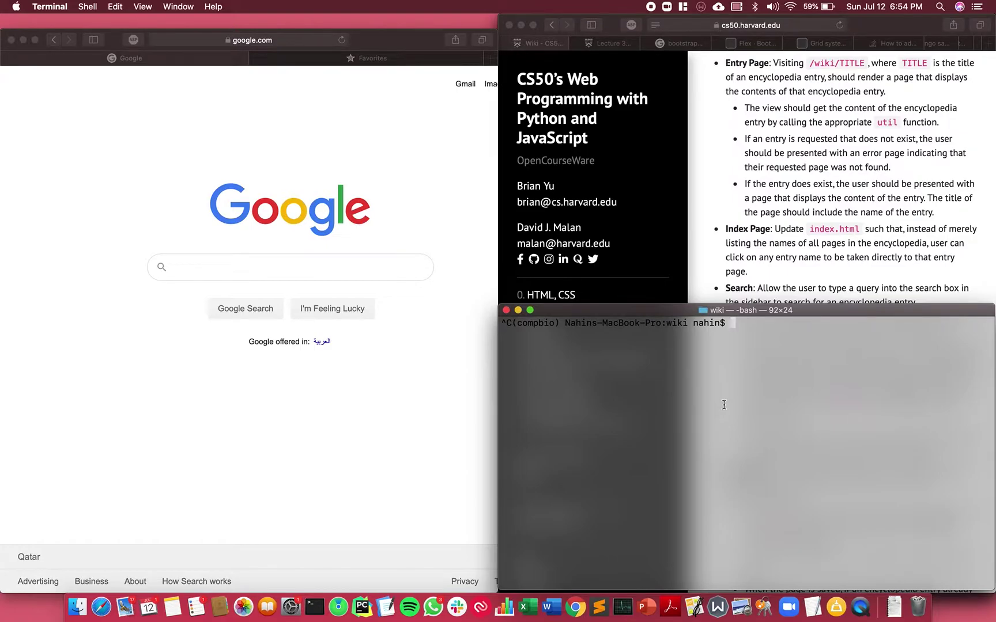
pyautogui.write('python m')
pyautogui.press('Tab')
pyautogui.write('runserver')
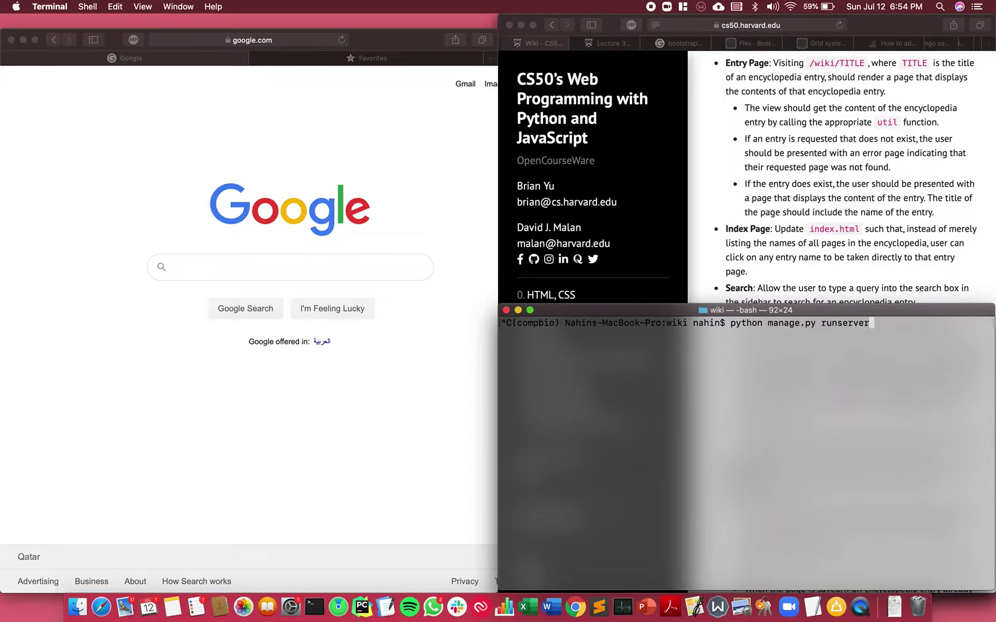
pyautogui.press('Return')
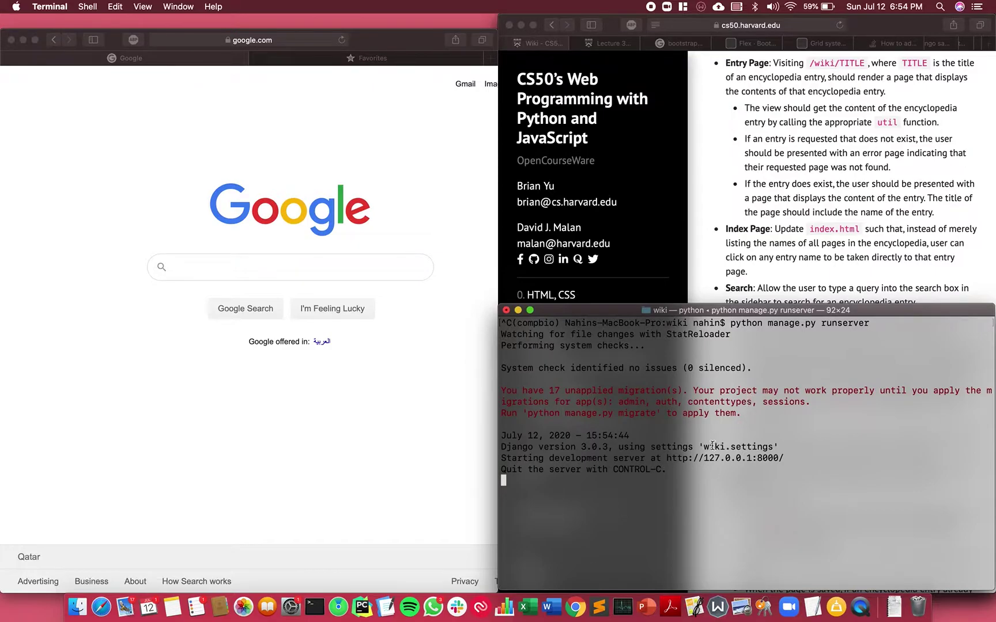
pyautogui.moveTo(743, 461); pyautogui.dragTo(668, 459)
pyautogui.moveTo(753, 458); pyautogui.dragTo(784, 458)
pyautogui.press('super+c')
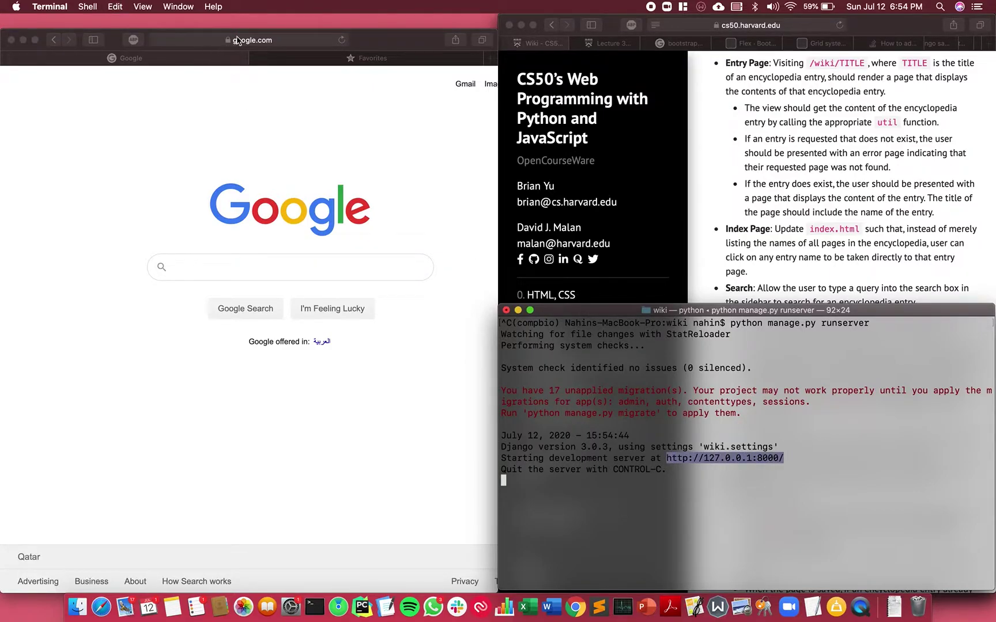
pyautogui.click(242, 40)
# Load the local wiki home page from the pasted server address
pyautogui.press('super+v')
pyautogui.press('Return')
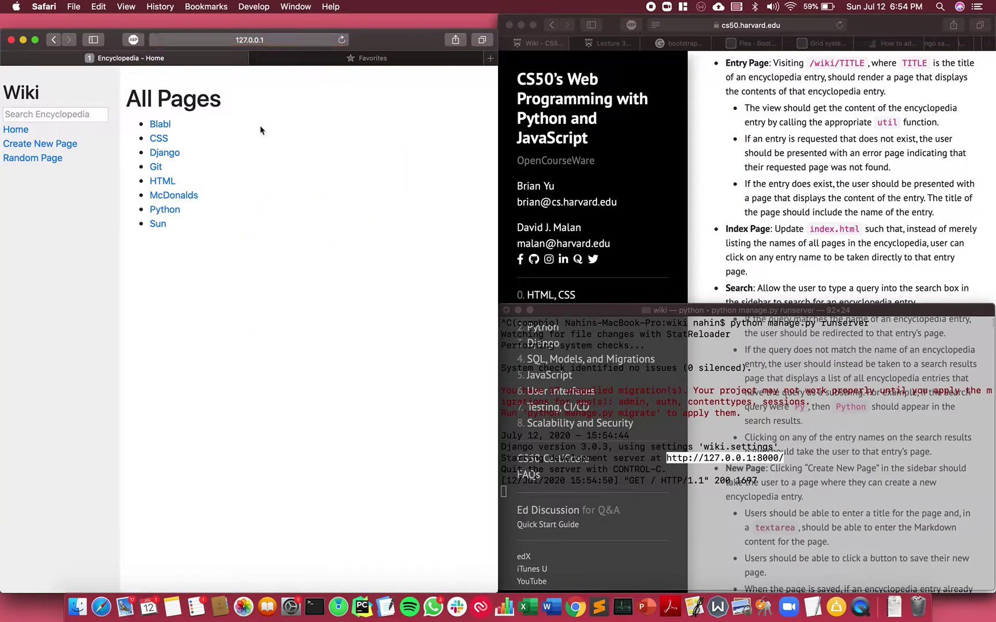
pyautogui.click(761, 211)
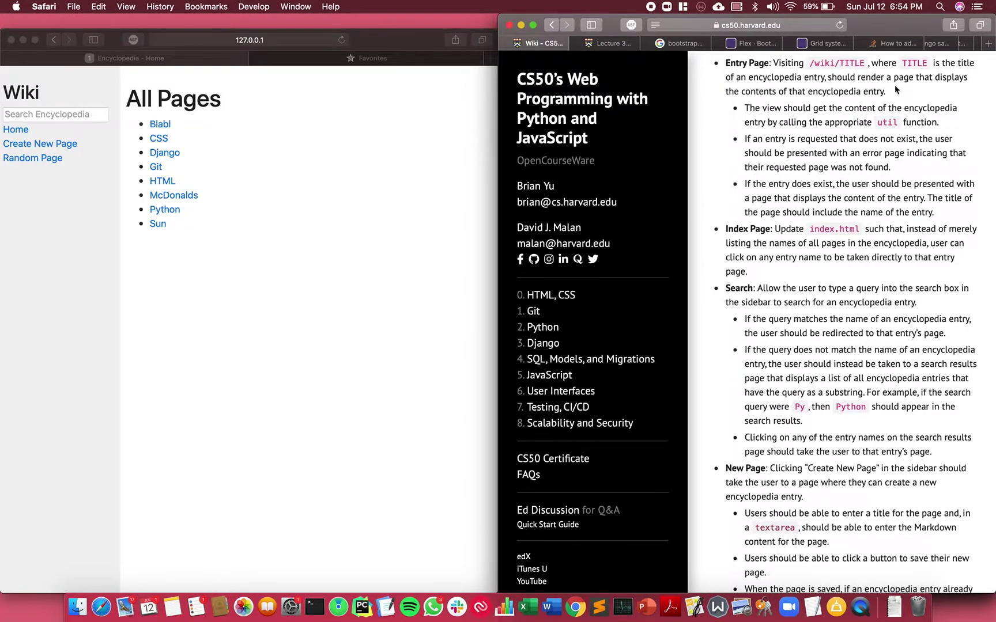
# View the Python and CSS entry pages at /wiki/Python and /wiki/CSS
pyautogui.click(297, 40)
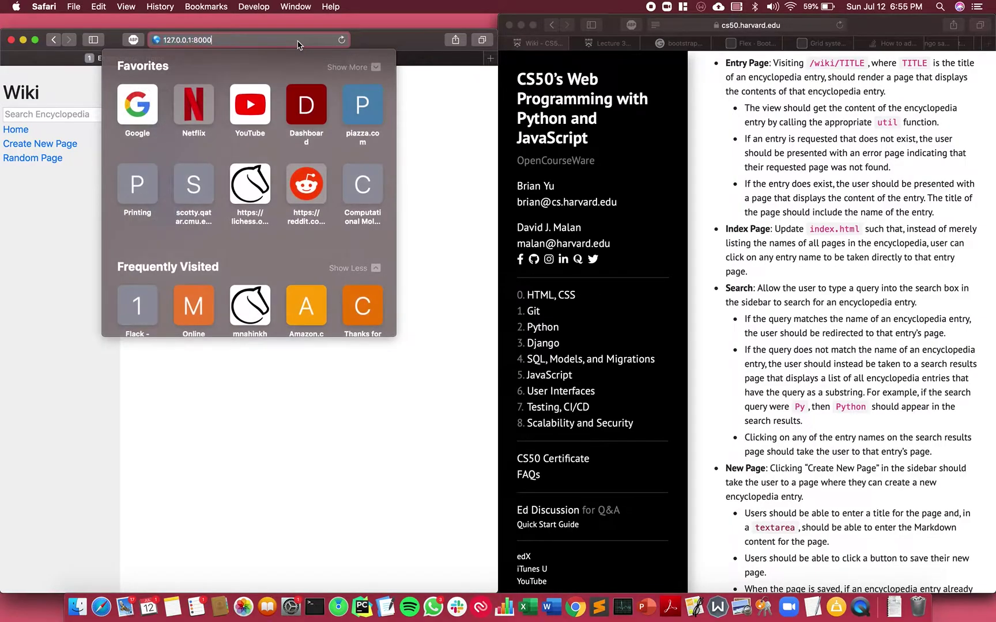
pyautogui.write('/wiki/CSS')
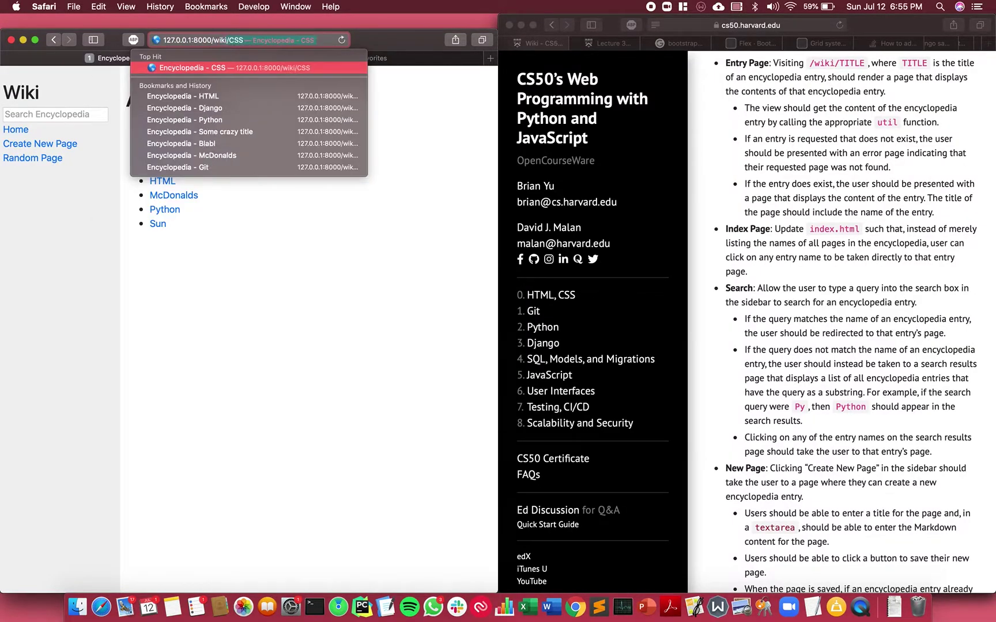
pyautogui.press('BackSpace')
pyautogui.press('BackSpace')
pyautogui.press('BackSpace')
pyautogui.write('Python')
pyautogui.press('Return')
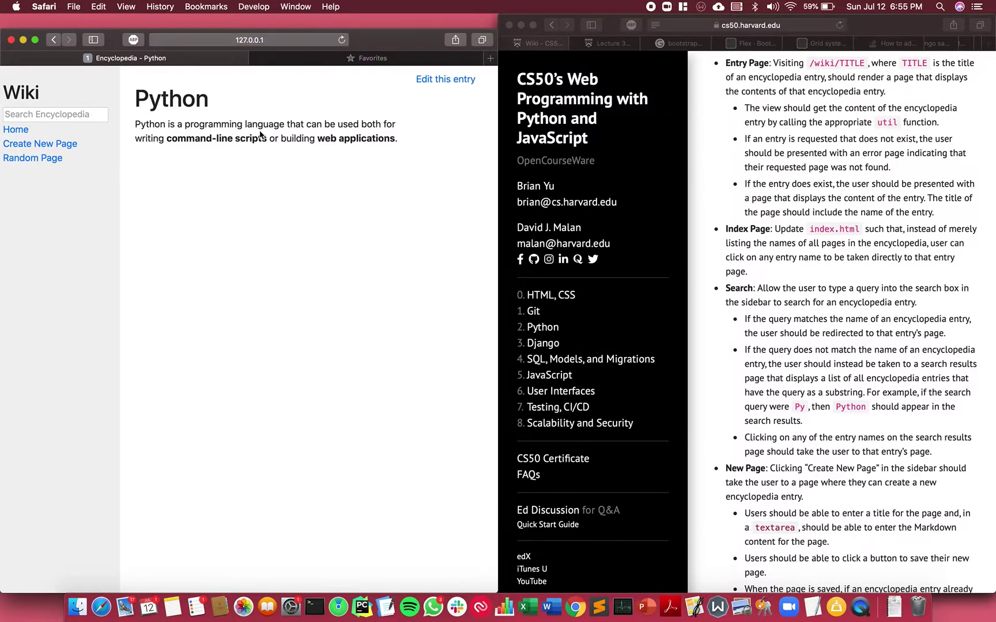
pyautogui.click(301, 40)
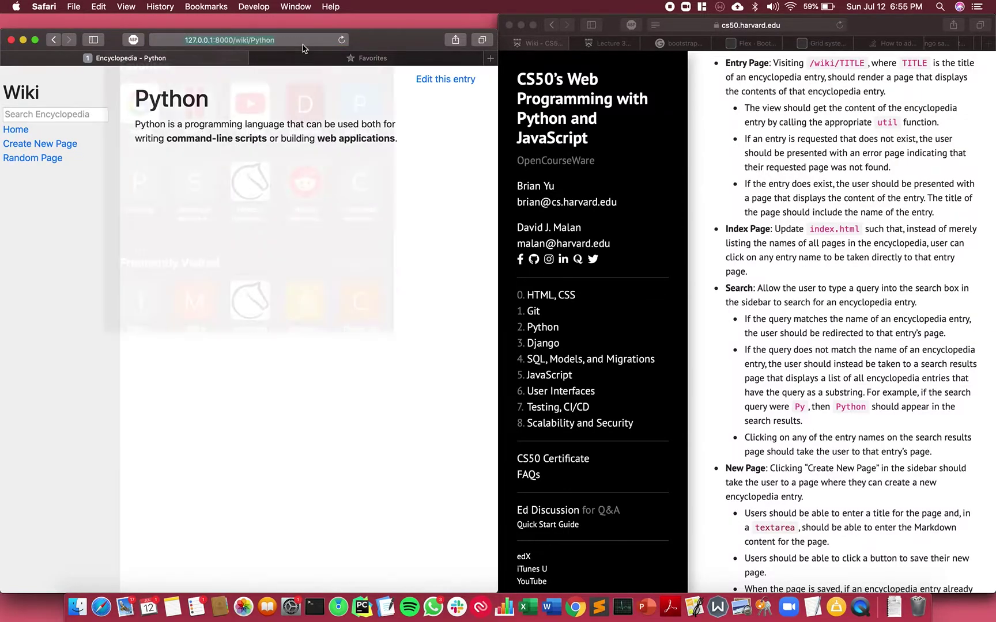
pyautogui.press('BackSpace')
pyautogui.press('BackSpace')
pyautogui.press('BackSpace')
pyautogui.press('BackSpace')
pyautogui.press('BackSpace')
pyautogui.press('BackSpace')
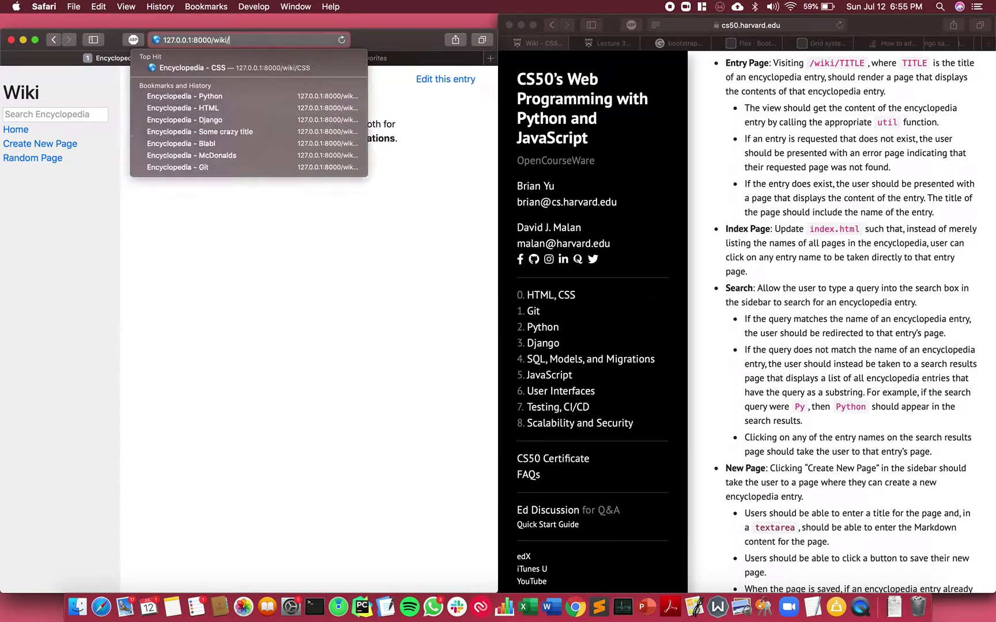
pyautogui.write('CSS')
pyautogui.press('Return')
# Request the nonexistent entry /wiki/dwndjwenf
pyautogui.click(301, 40)
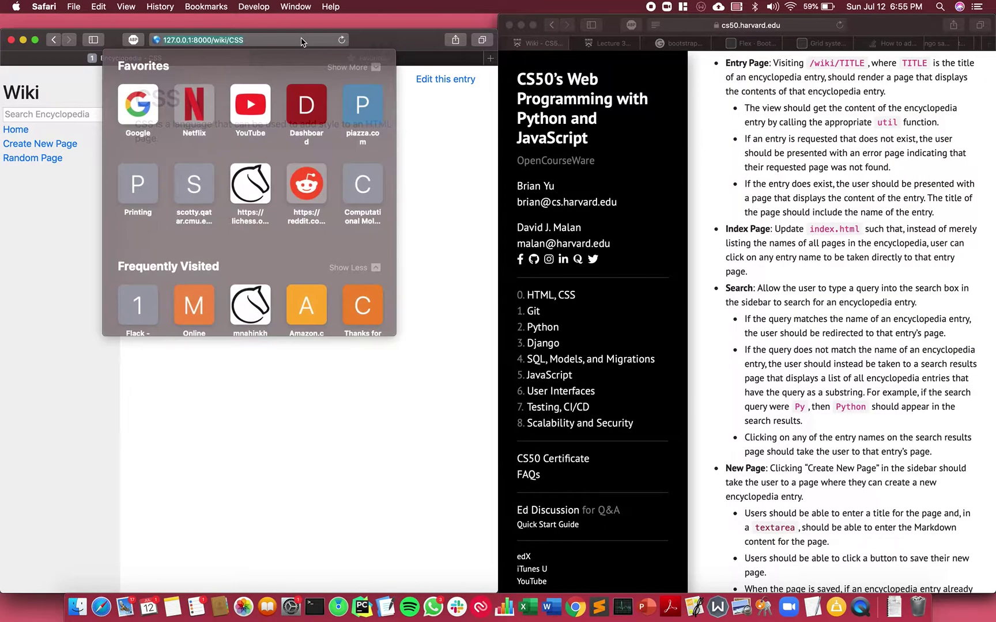
pyautogui.press('BackSpace')
pyautogui.press('BackSpace')
pyautogui.press('BackSpace')
pyautogui.write('dwndjwenfj')
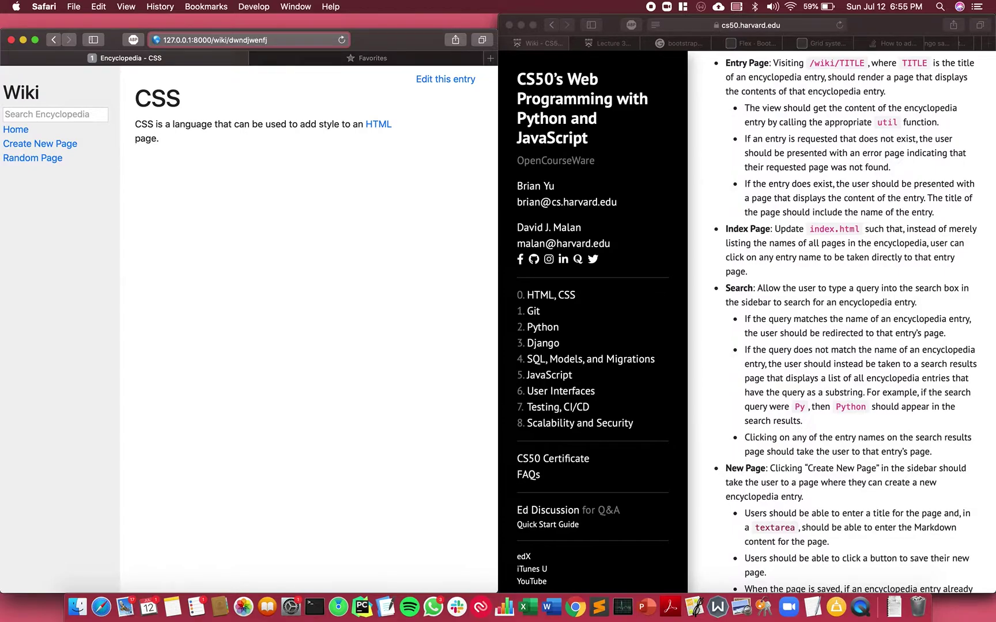
pyautogui.press('Return')
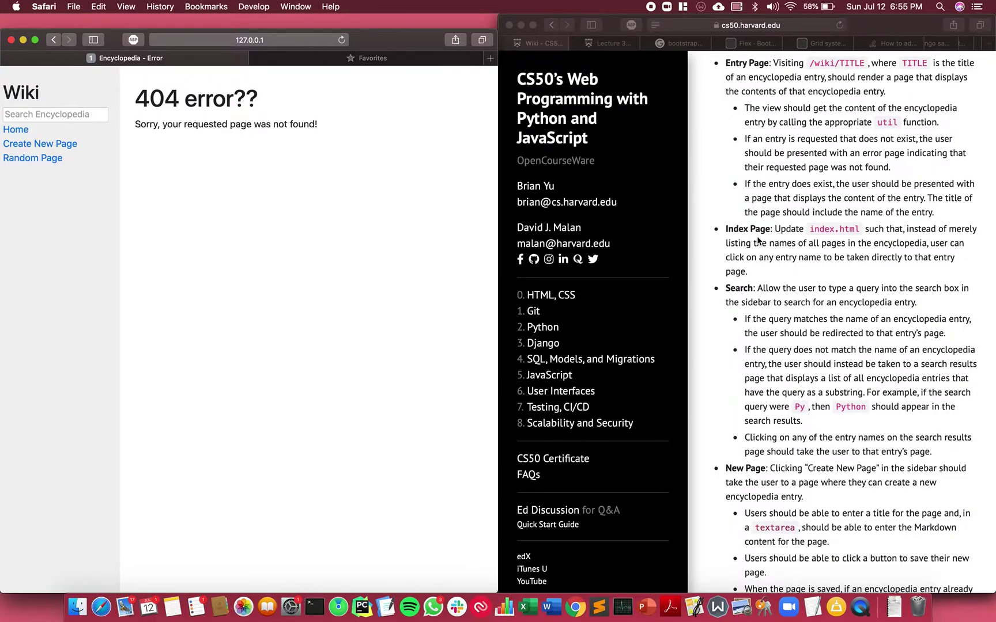
# Go back to the wiki home page at 127.0.0.1:8000
pyautogui.click(294, 41)
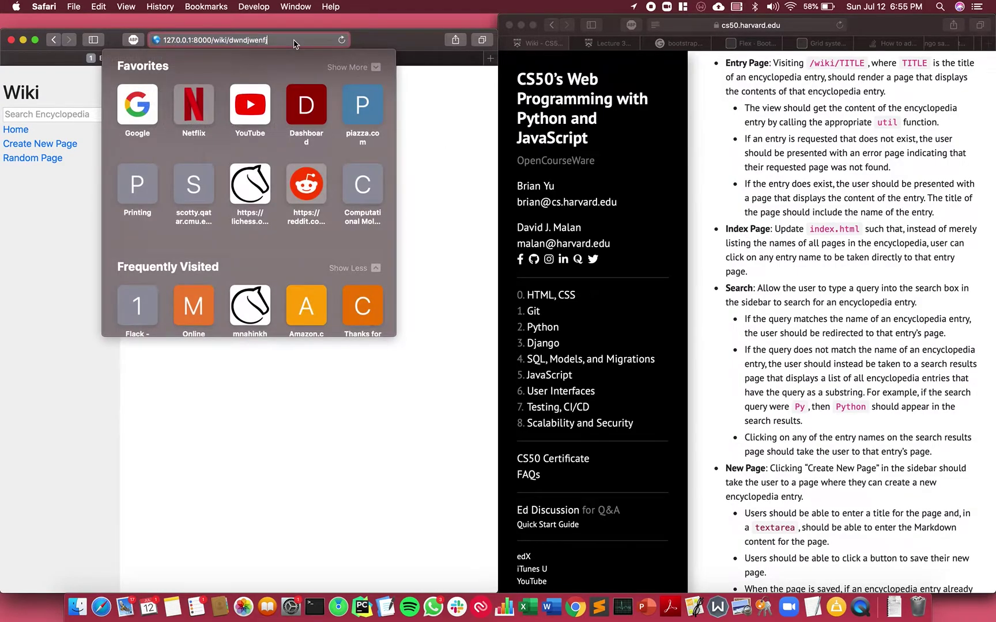
pyautogui.press('BackSpace')
pyautogui.press('BackSpace')
pyautogui.press('BackSpace')
pyautogui.press('BackSpace')
pyautogui.press('BackSpace')
pyautogui.press('BackSpace')
pyautogui.press('BackSpace')
pyautogui.press('BackSpace')
pyautogui.press('BackSpace')
pyautogui.press('BackSpace')
pyautogui.press('BackSpace')
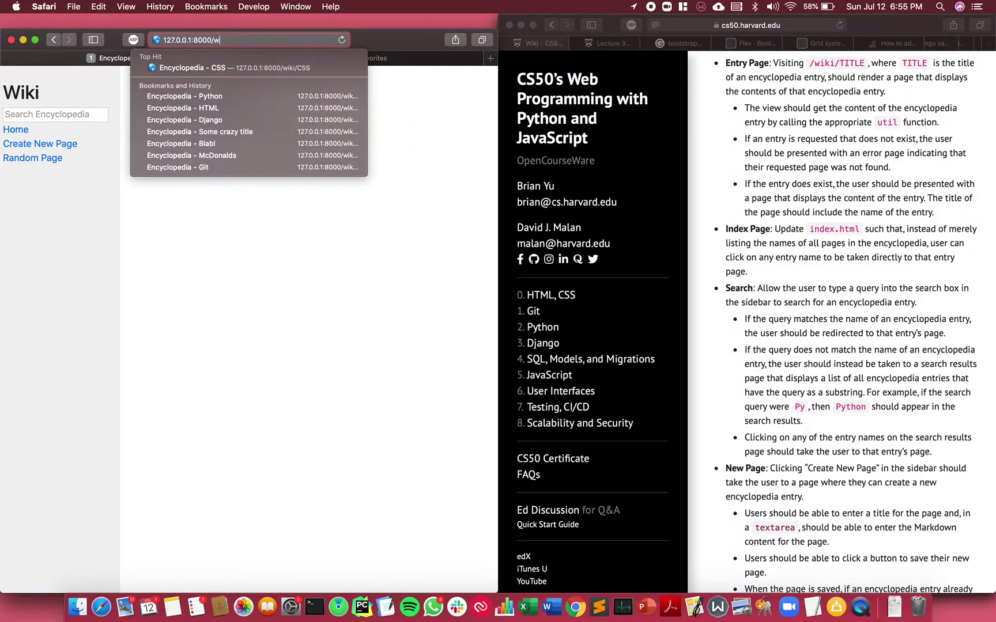
pyautogui.press('BackSpace')
pyautogui.press('Return')
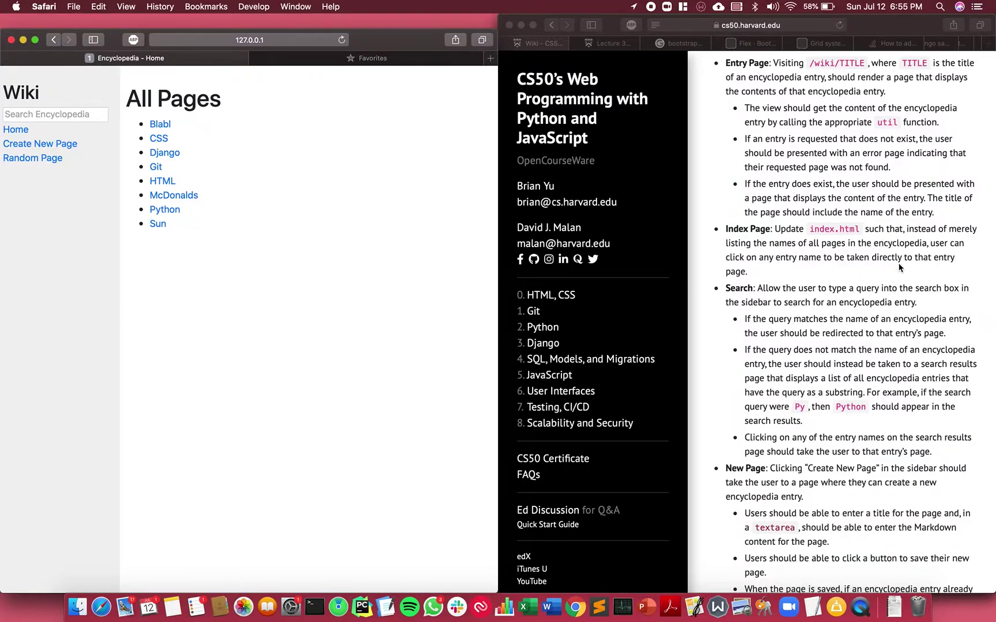
# Open the Git, CSS and Python entries, returning to the index after each
pyautogui.click(157, 169)
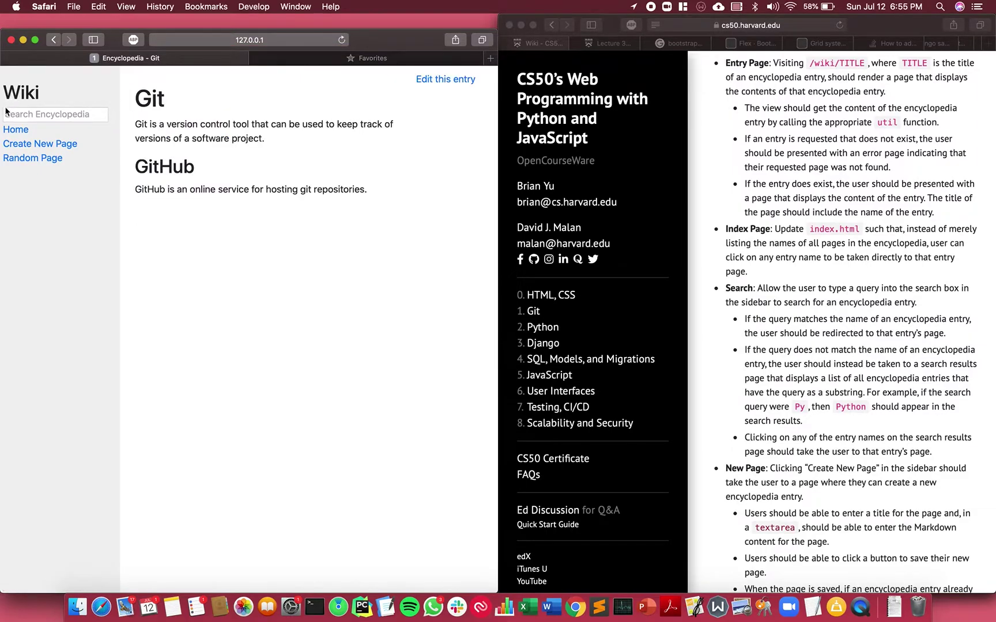
pyautogui.click(15, 130)
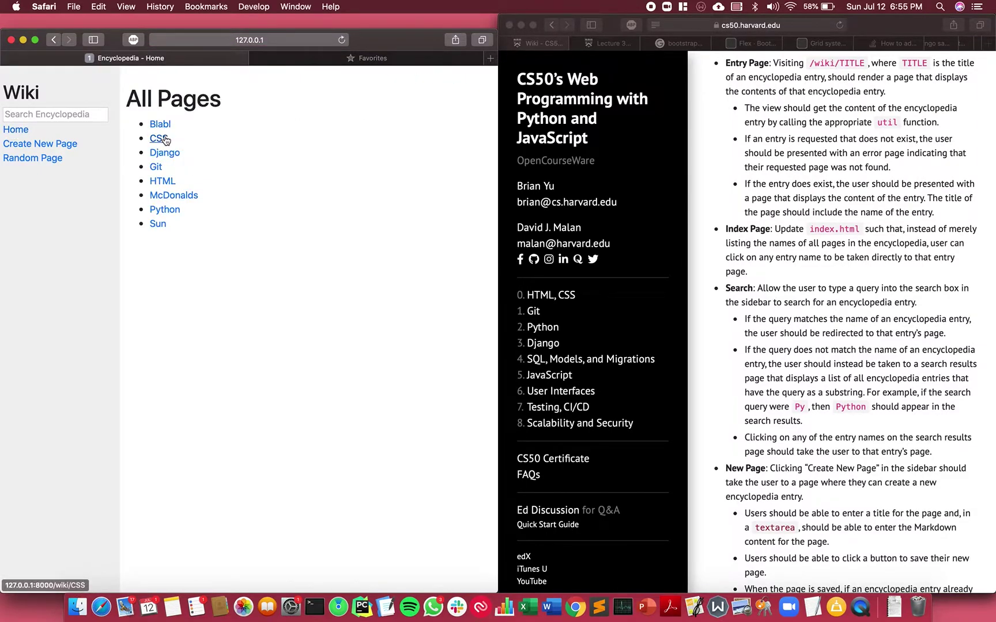
pyautogui.click(156, 137)
pyautogui.click(16, 130)
pyautogui.click(167, 212)
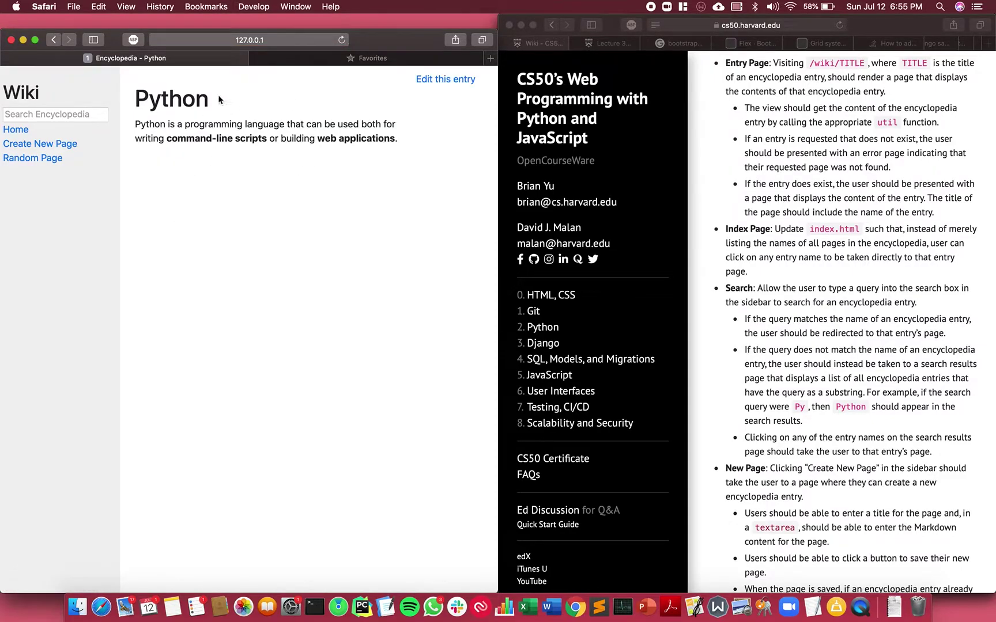
pyautogui.click(25, 131)
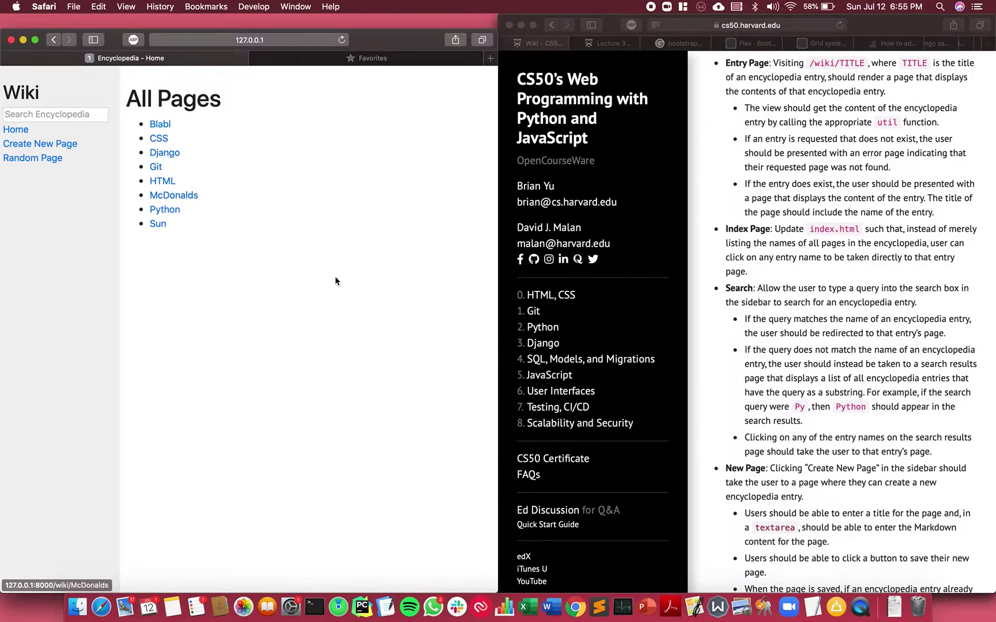
pyautogui.scroll(-3, 826, 355)
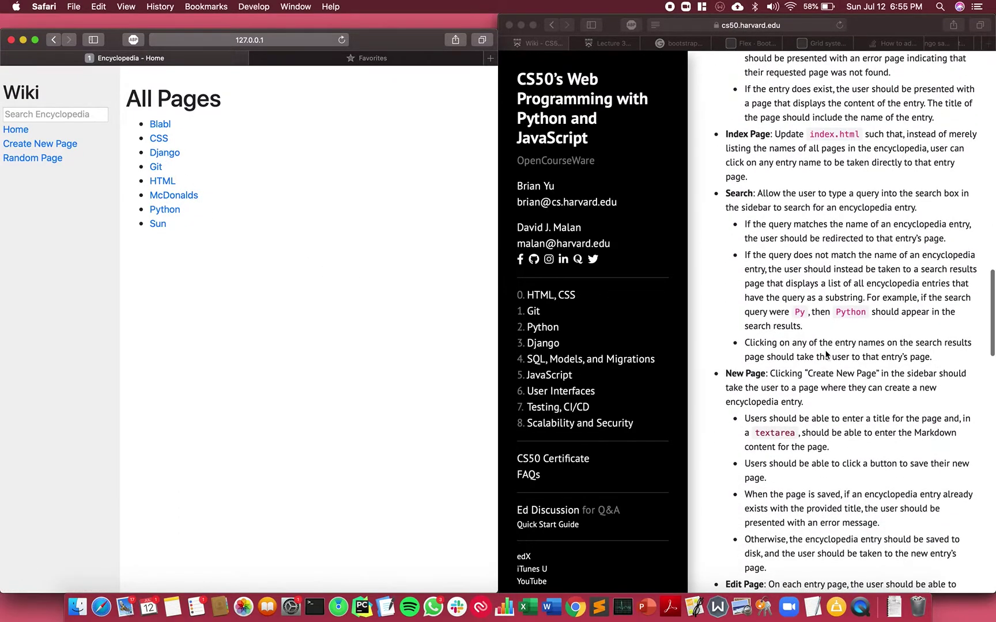
# Search the wiki for Python and then for CSS
pyautogui.click(44, 113)
pyautogui.write('Python')
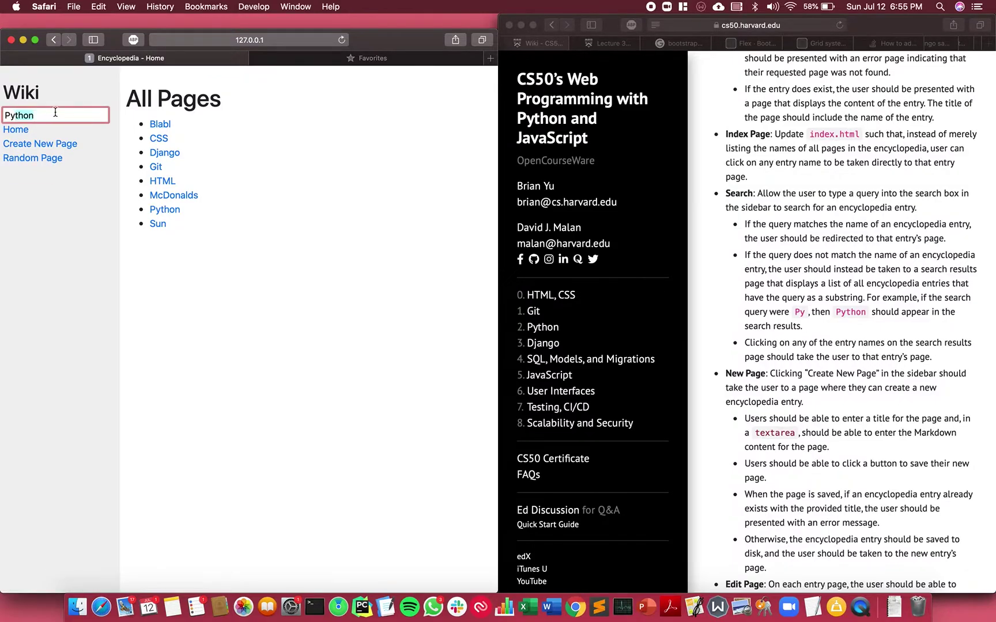
pyautogui.click(55, 112)
pyautogui.press('Return')
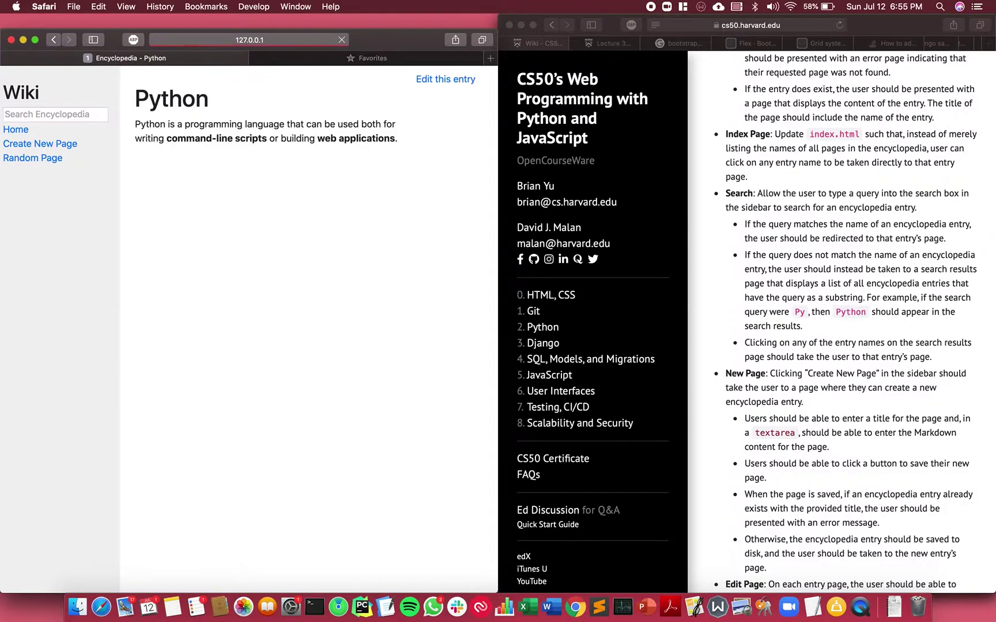
pyautogui.write('CSS')
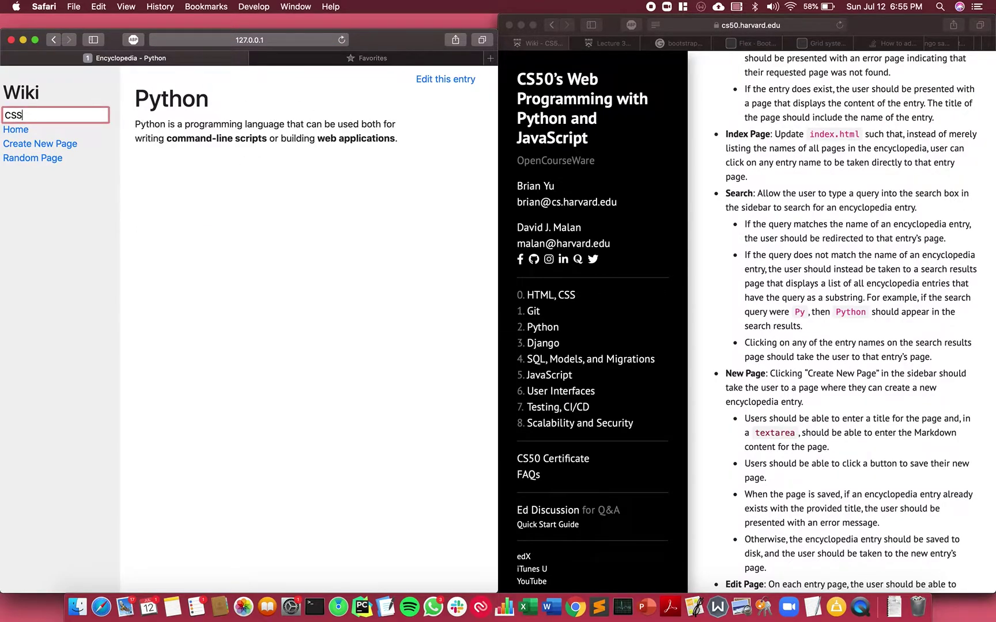
pyautogui.press('Return')
# Search for the substring 's', then for the nonsense word 'fweffgrw'
pyautogui.click(83, 115)
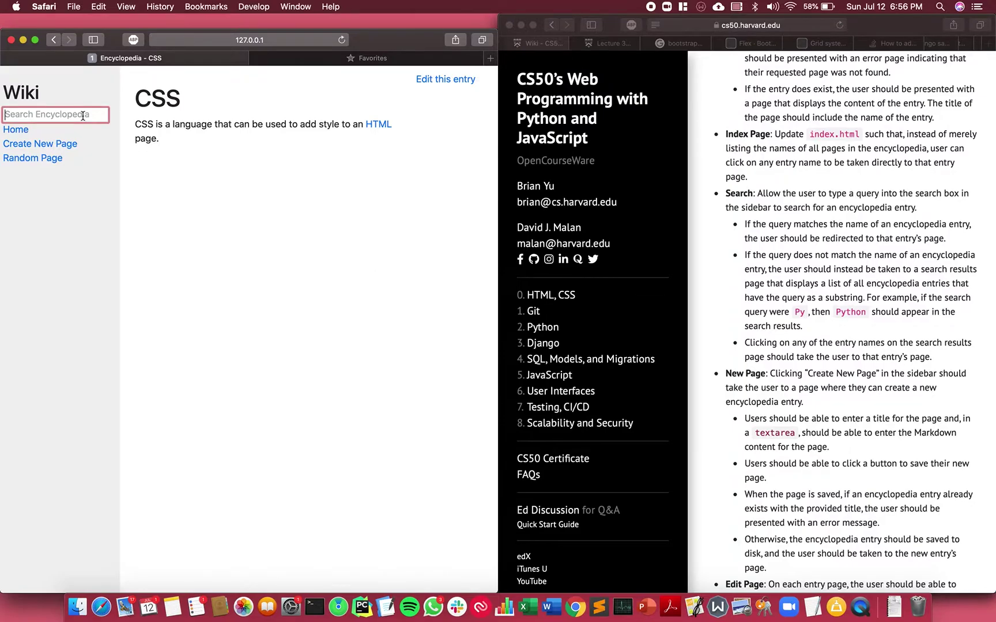
pyautogui.write('s')
pyautogui.press('Return')
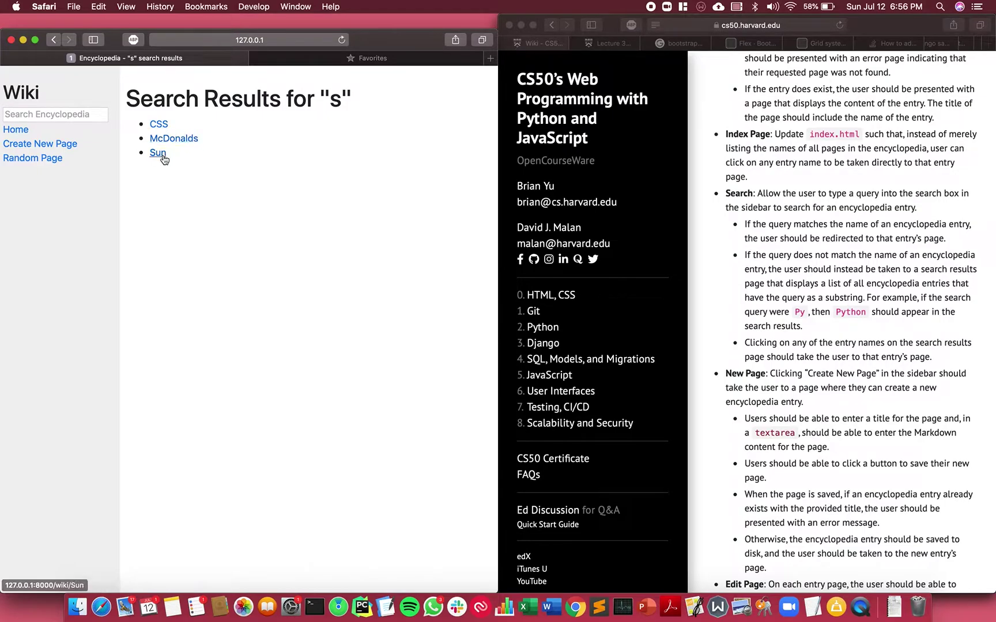
pyautogui.click(73, 114)
pyautogui.write('fweffgrw')
pyautogui.press('Return')
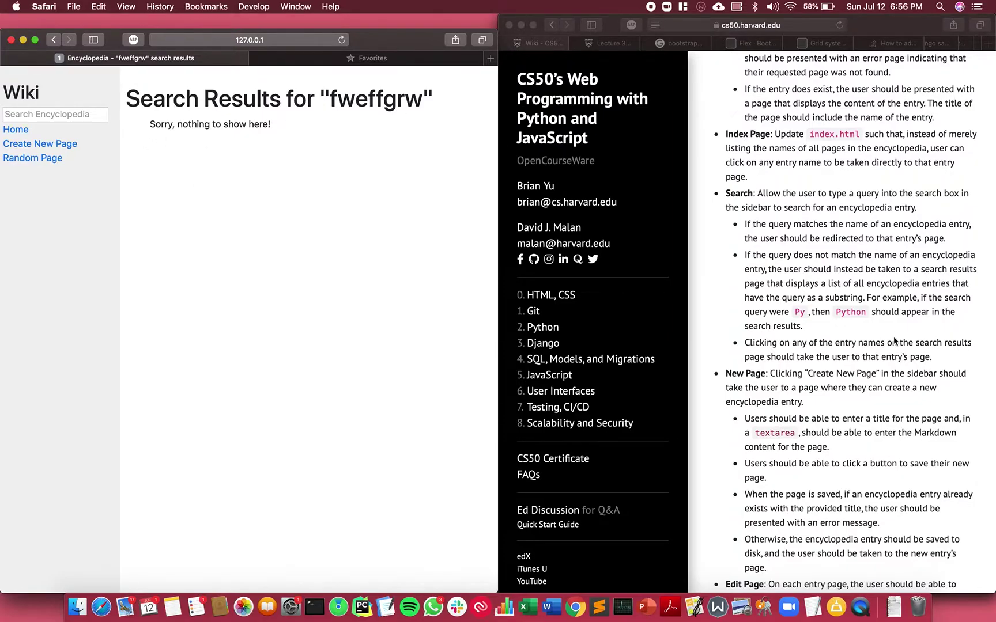
pyautogui.scroll(-5, 894, 341)
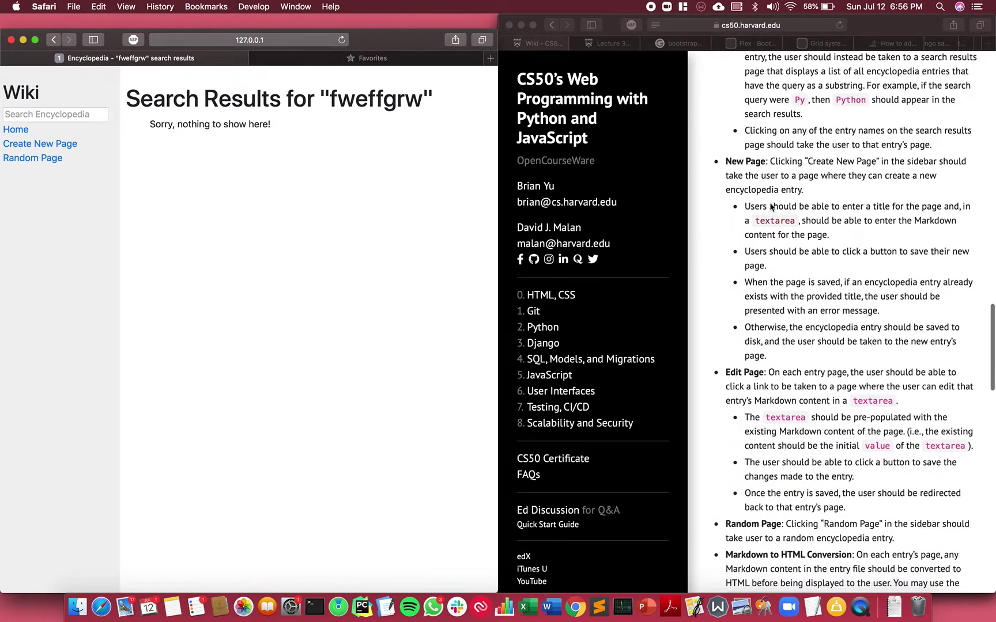
# Start a new page titled 'Solar System'
pyautogui.click(64, 147)
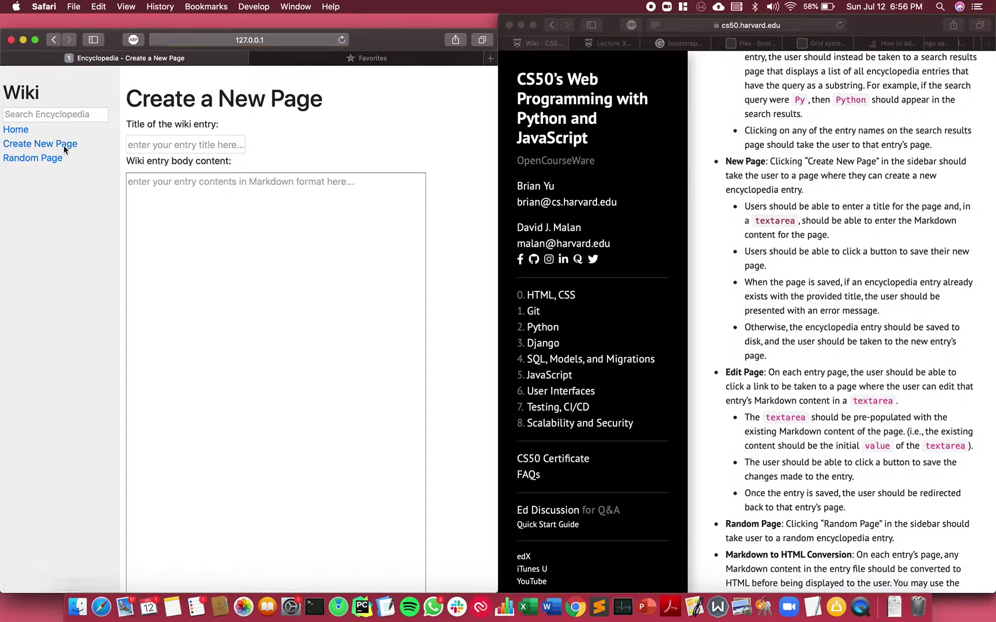
pyautogui.click(229, 147)
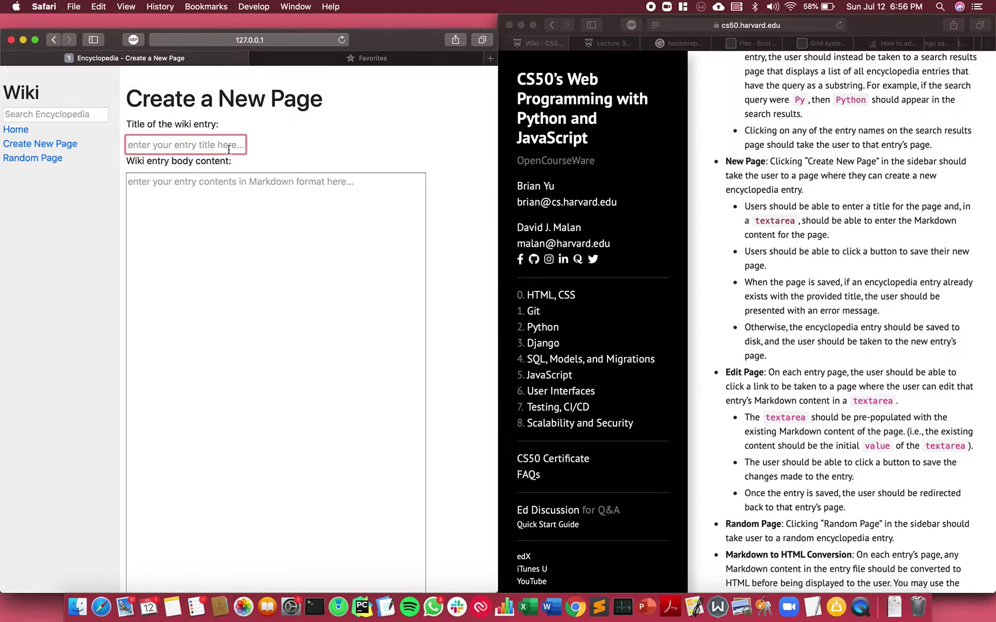
pyautogui.write('Solar System')
pyautogui.press('Tab')
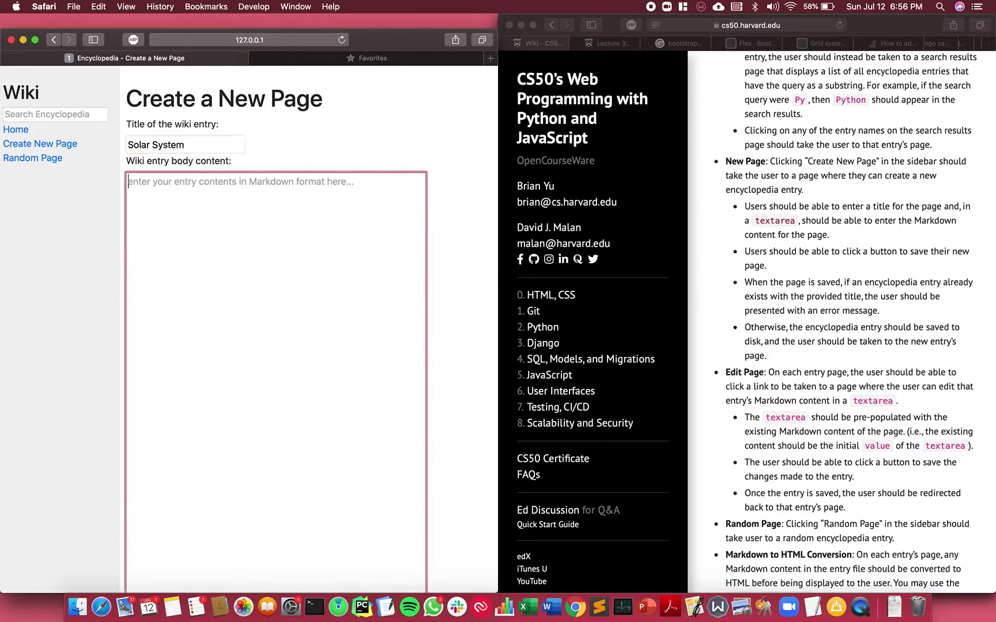
# Write a '# Solar System' heading, a planets sentence and bullets Eartj, Mars, etc
pyautogui.write('# S')
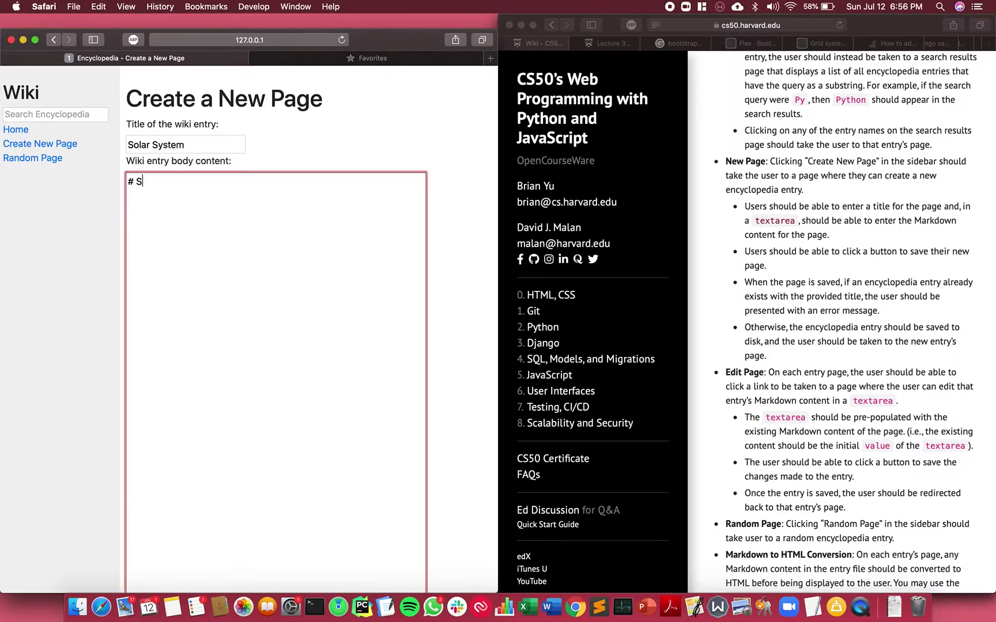
pyautogui.write('olar System')
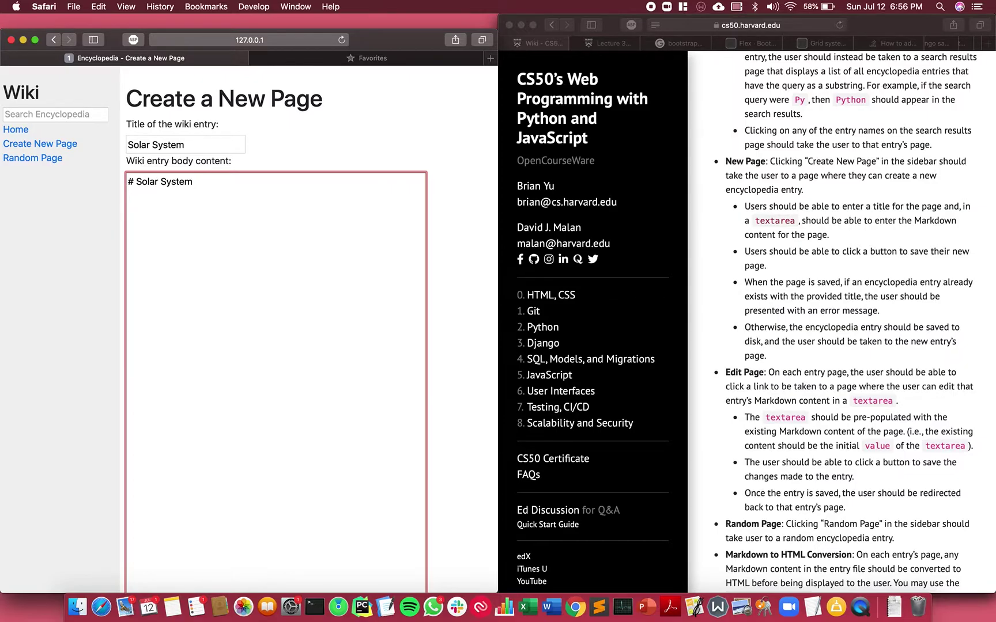
pyautogui.write('The solar system has a f')
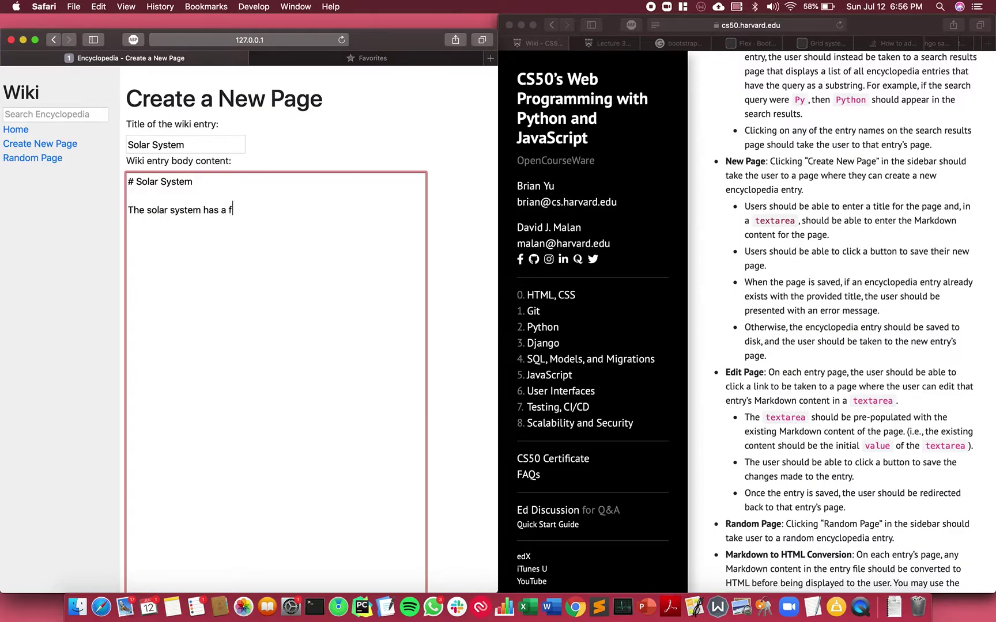
pyautogui.write('ew planets:')
pyautogui.press('Return')
pyautogui.write('- Eartj')
pyautogui.press('Return')
pyautogui.write('- Mars')
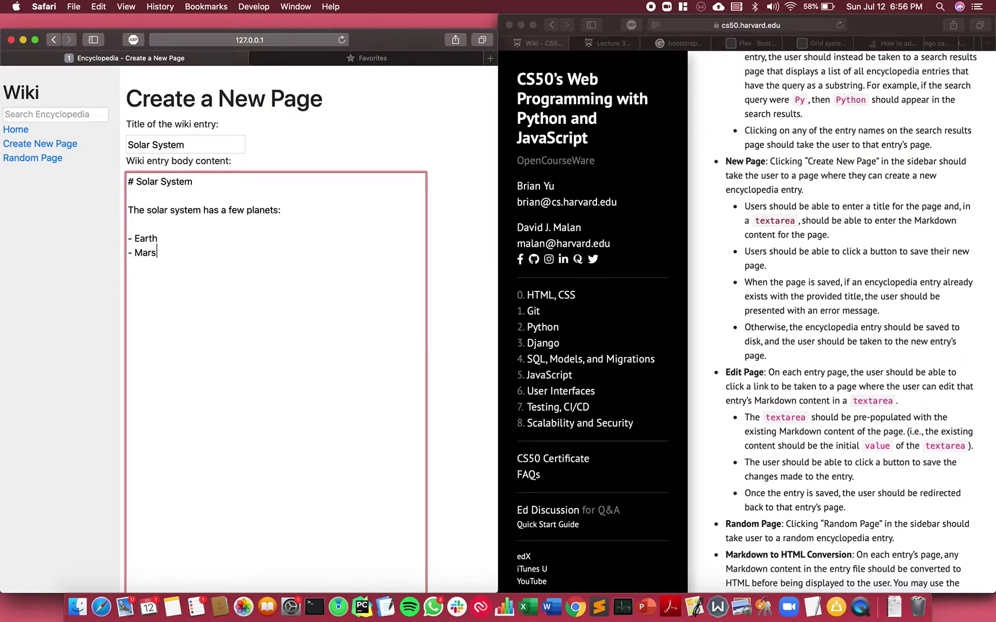
pyautogui.press('Return')
pyautogui.write('- etc.')
pyautogui.scroll(-3, 188, 296)
pyautogui.click(152, 578)
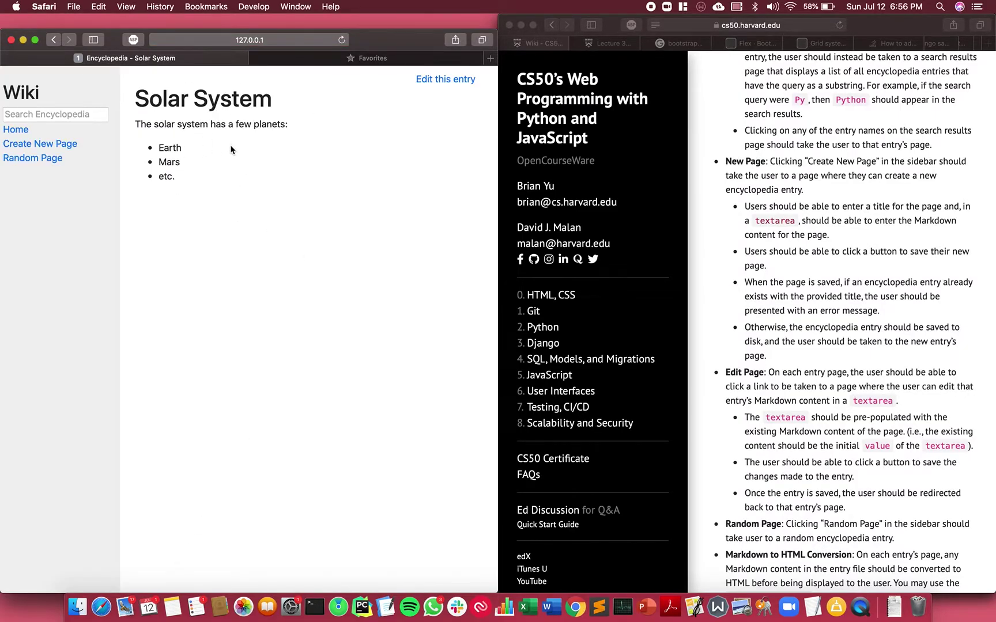
pyautogui.click(22, 131)
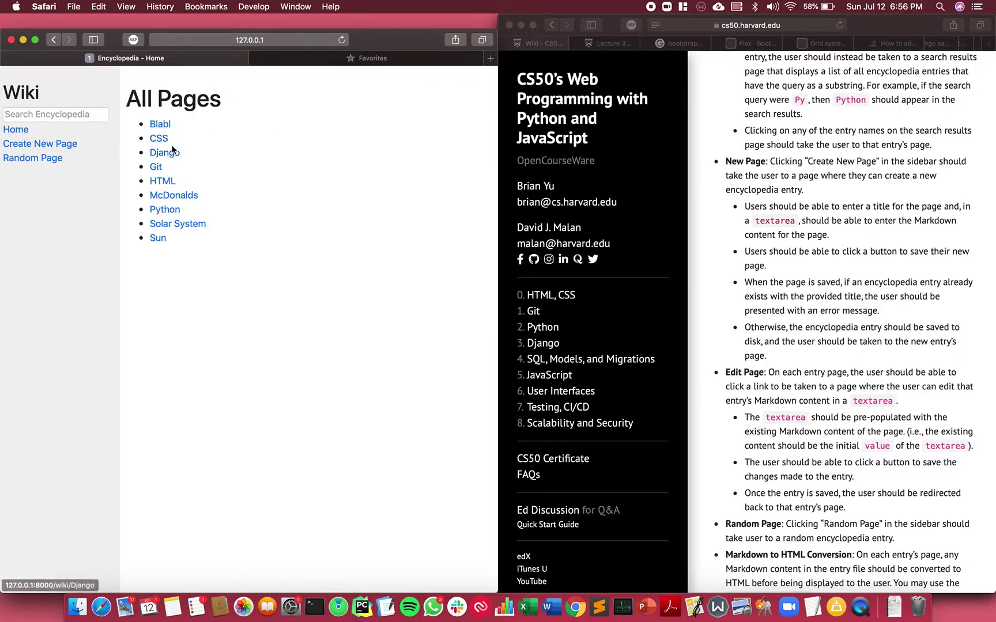
pyautogui.click(190, 231)
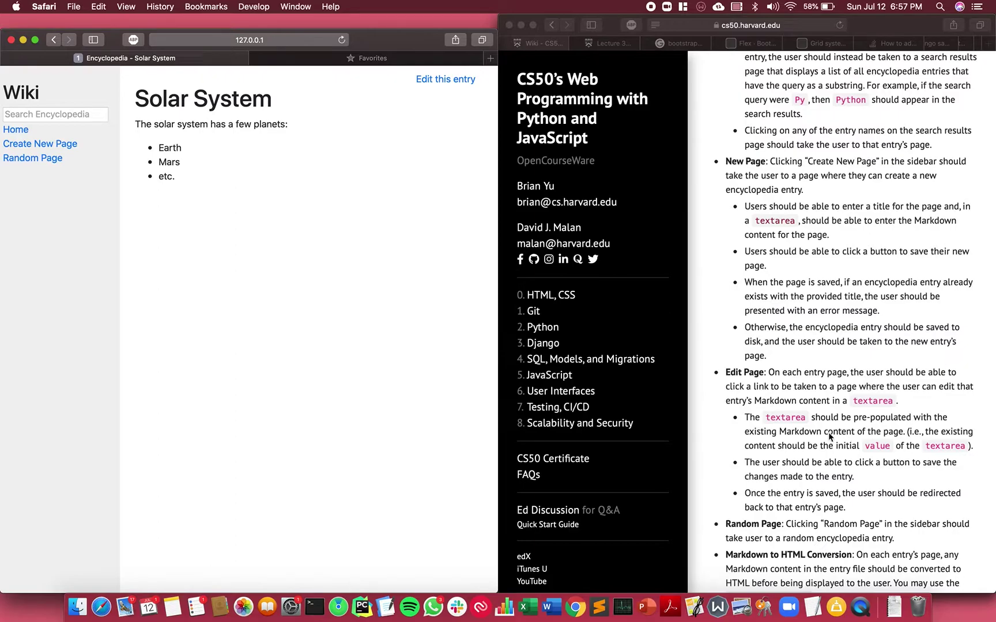
pyautogui.scroll(-2, 766, 361)
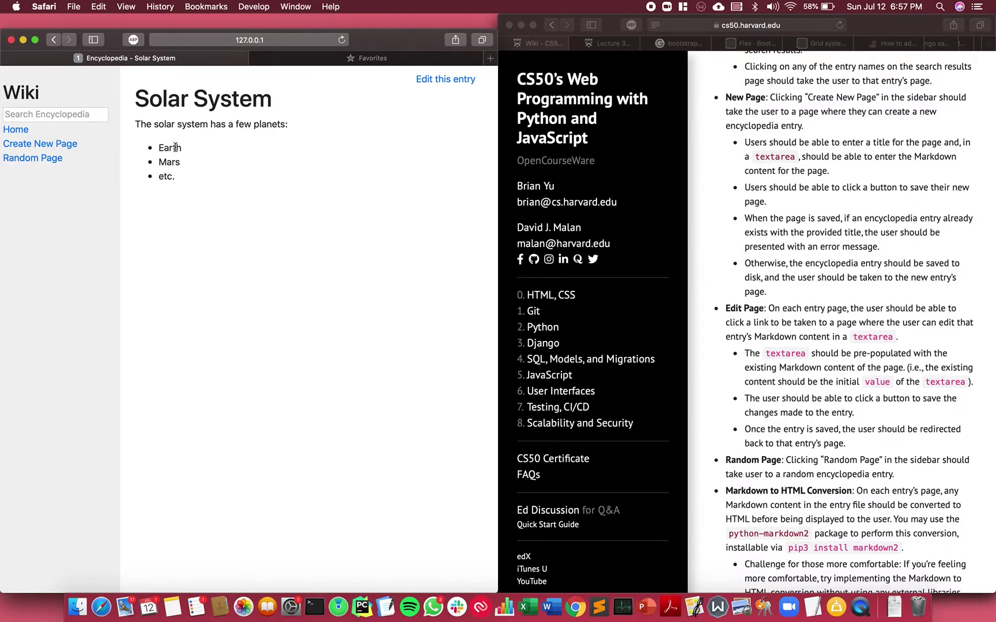
# Try saving a duplicate 'Solar System' entry with body 'fwenjfanjlag', then return to All Pages
pyautogui.click(57, 148)
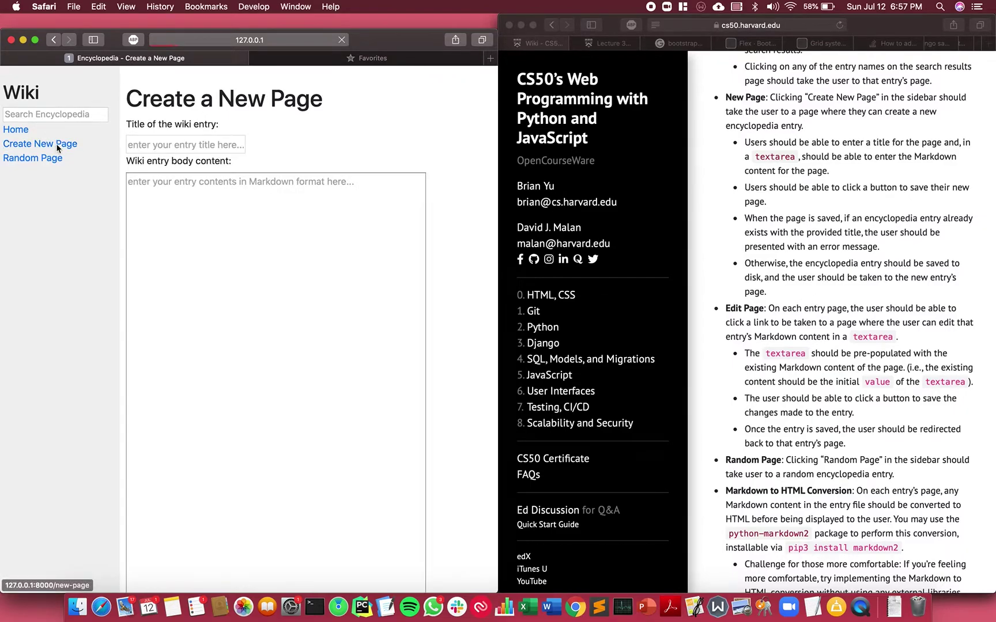
pyautogui.write('Solar Sy')
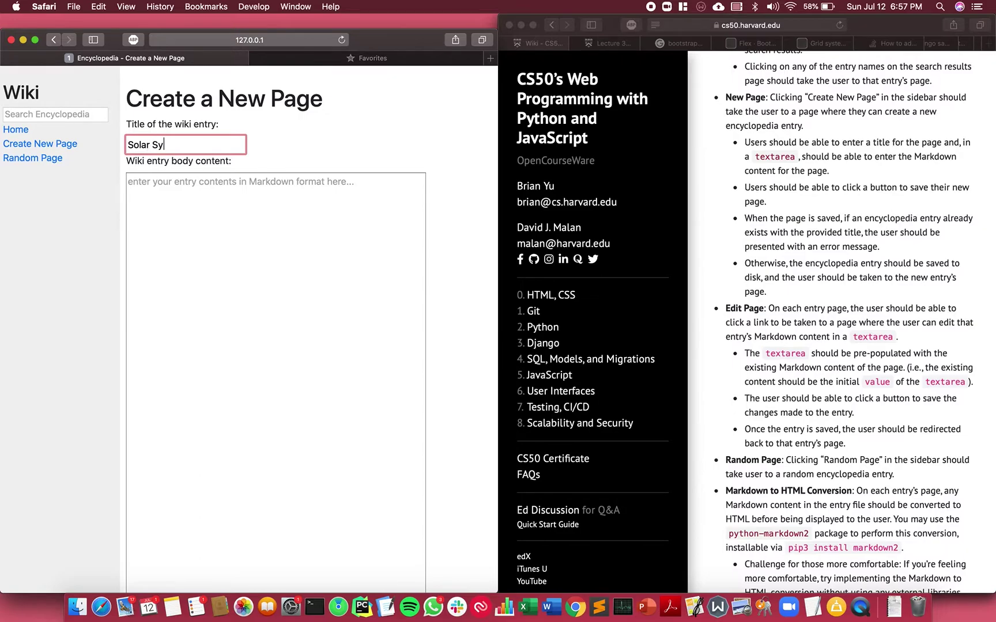
pyautogui.write('stem')
pyautogui.click(173, 219)
pyautogui.write('fwenjfanjlag')
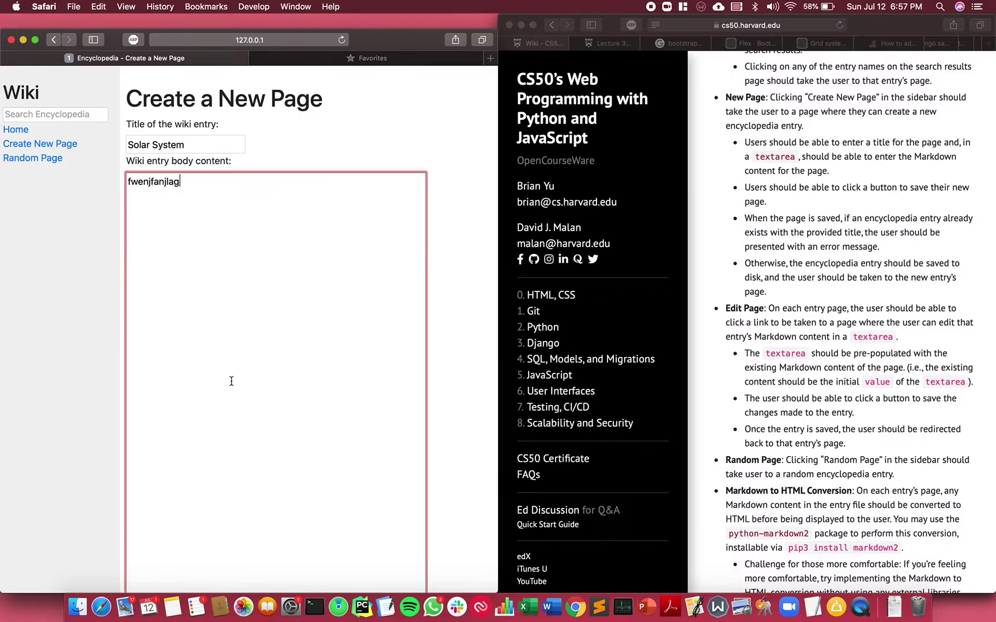
pyautogui.scroll(-3, 231, 375)
pyautogui.click(157, 579)
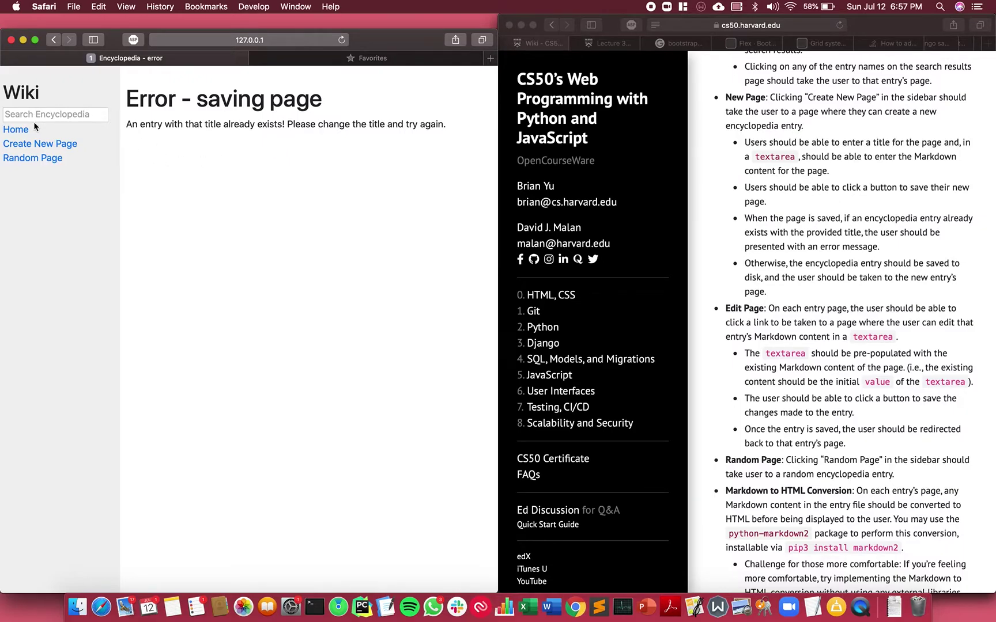
pyautogui.click(19, 129)
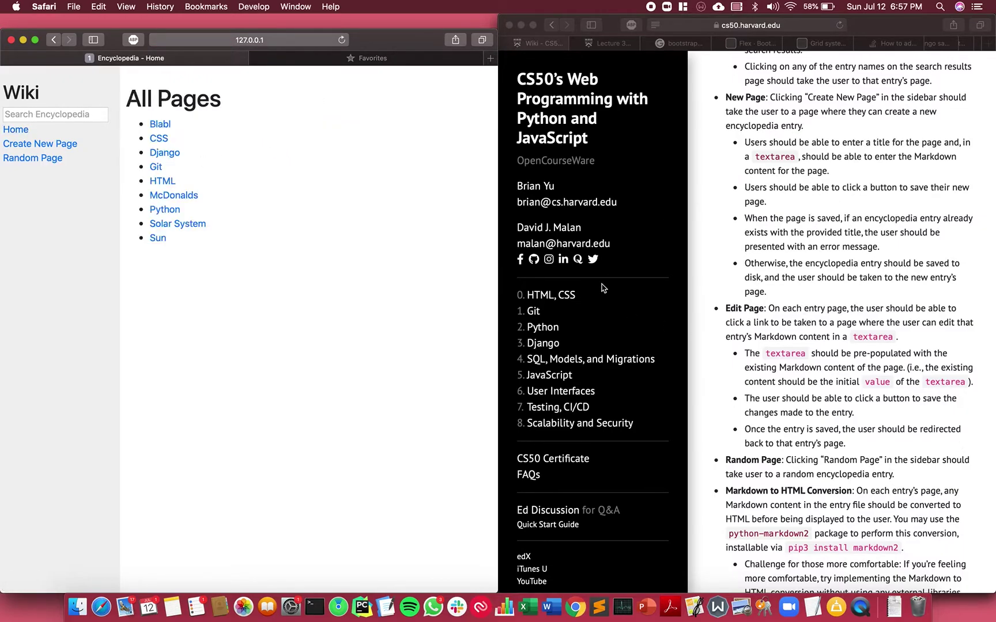
# Append bullet items 'jkfewf' and 'fwef' to the Git entry and save it
pyautogui.click(159, 168)
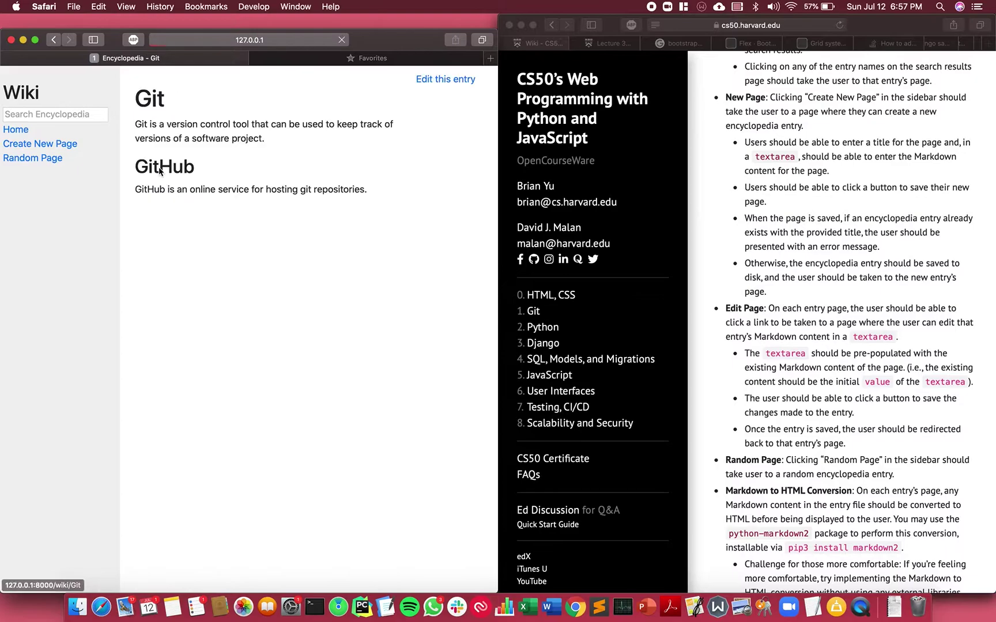
pyautogui.click(464, 80)
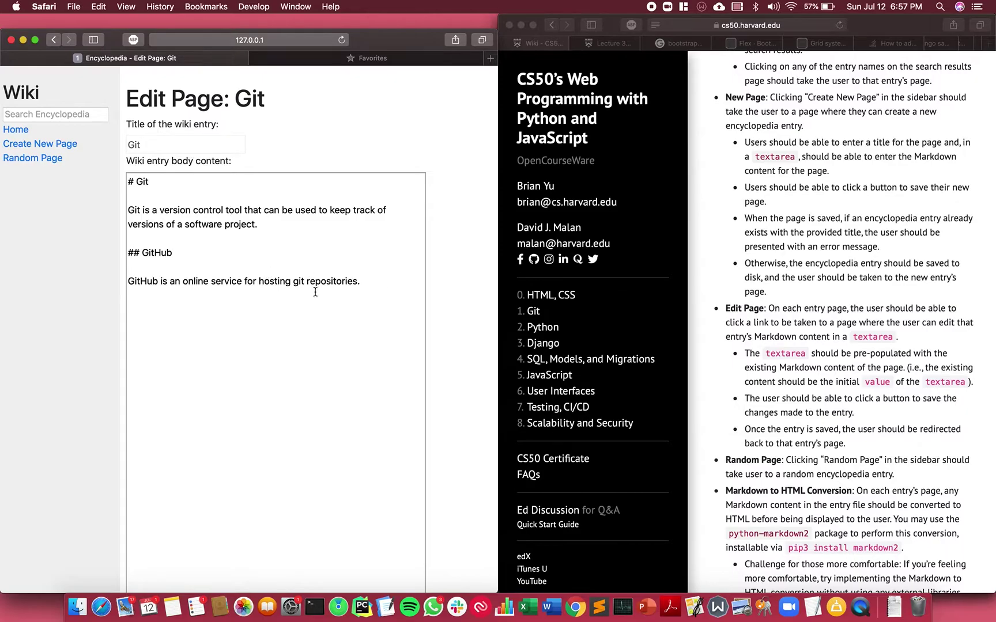
pyautogui.click(381, 282)
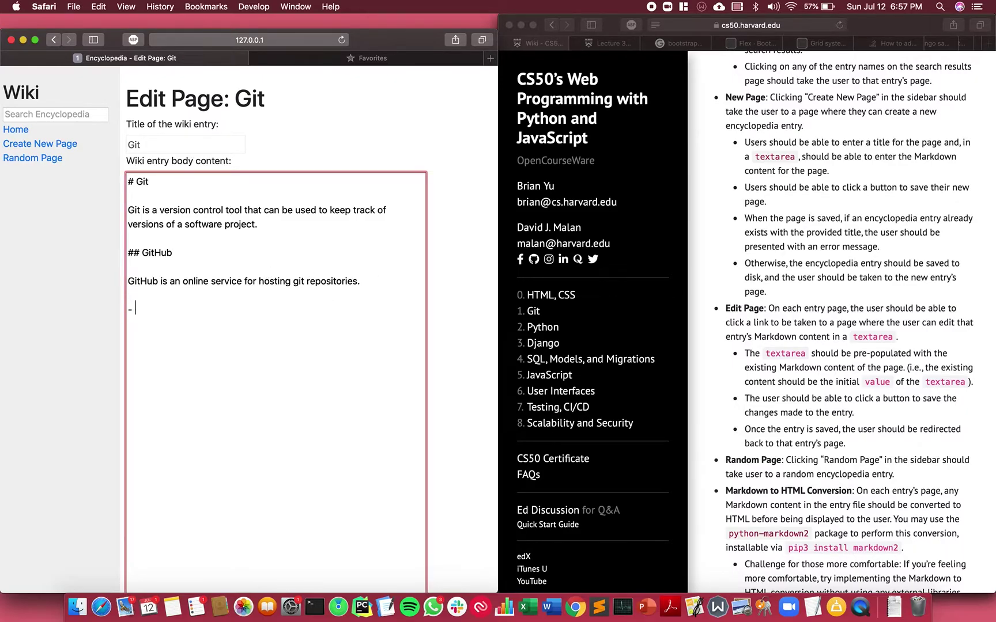
pyautogui.write('- jkfewf')
pyautogui.press('Return')
pyautogui.write('- fwef')
pyautogui.press('Return')
pyautogui.press('Return')
pyautogui.scroll(-3, 258, 288)
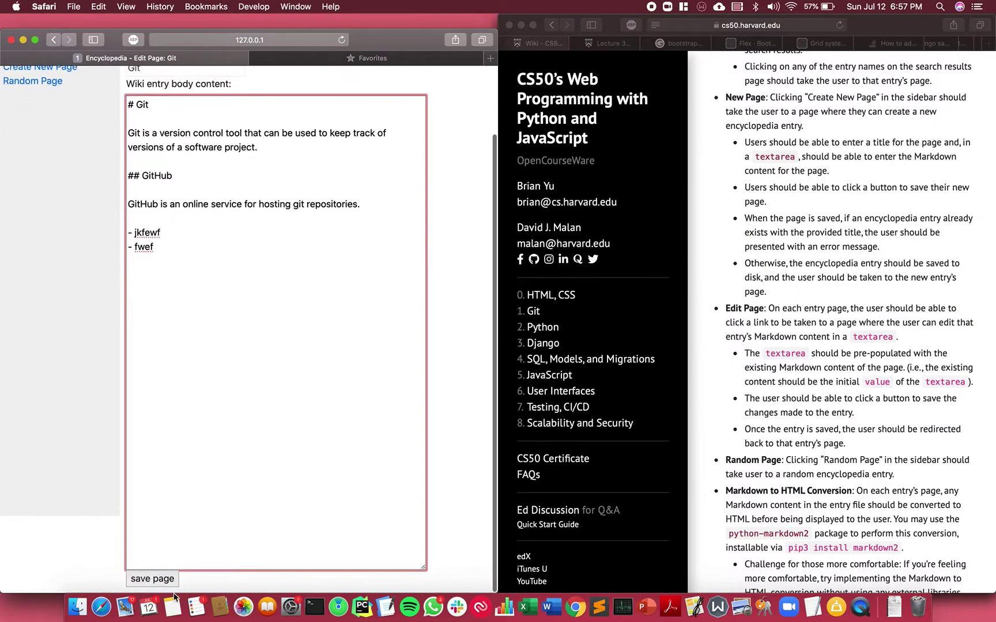
pyautogui.click(152, 578)
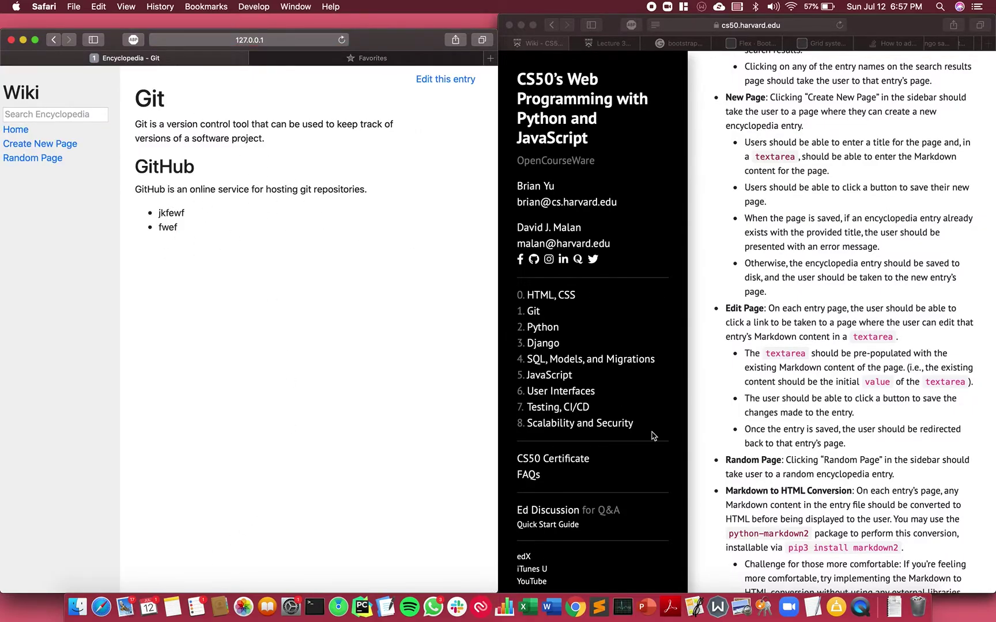
pyautogui.scroll(-3, 798, 463)
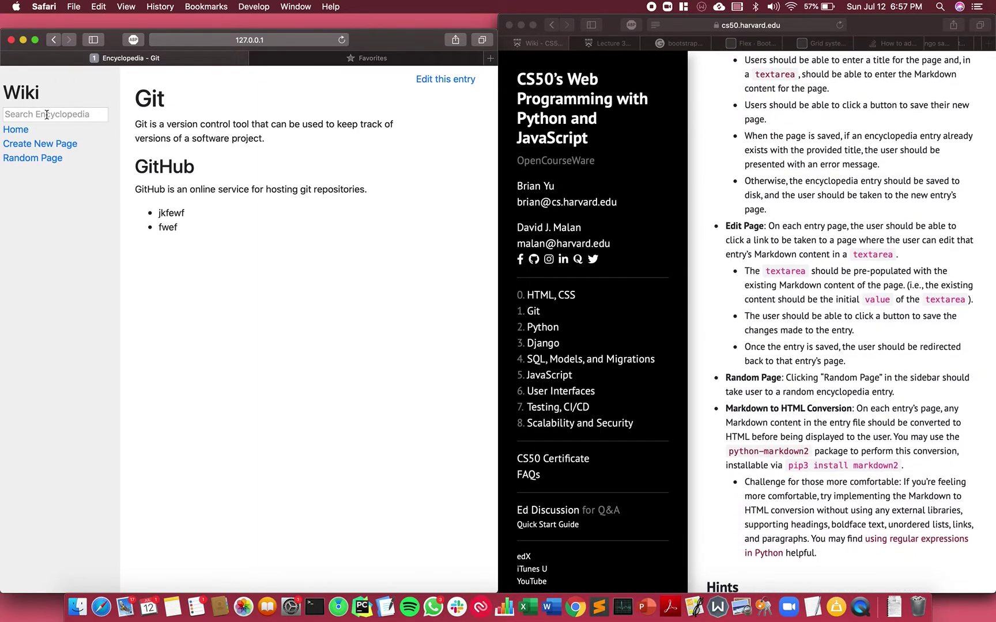
# Cycle through random entries like Sun, Python and Git until the McDonalds page appears
pyautogui.click(35, 162)
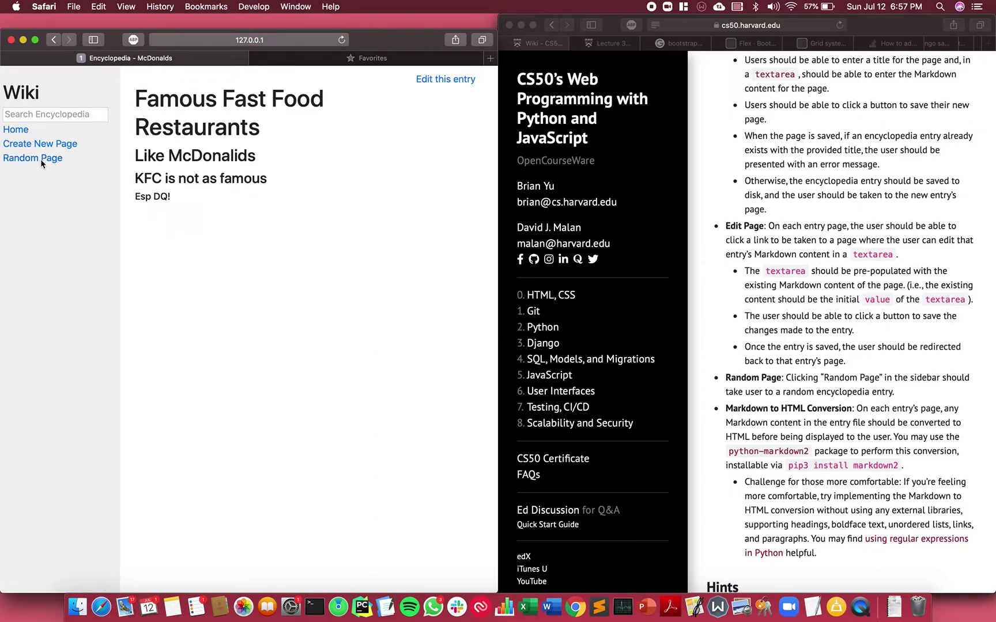
pyautogui.click(41, 160)
pyautogui.click(50, 161)
pyautogui.click(49, 160)
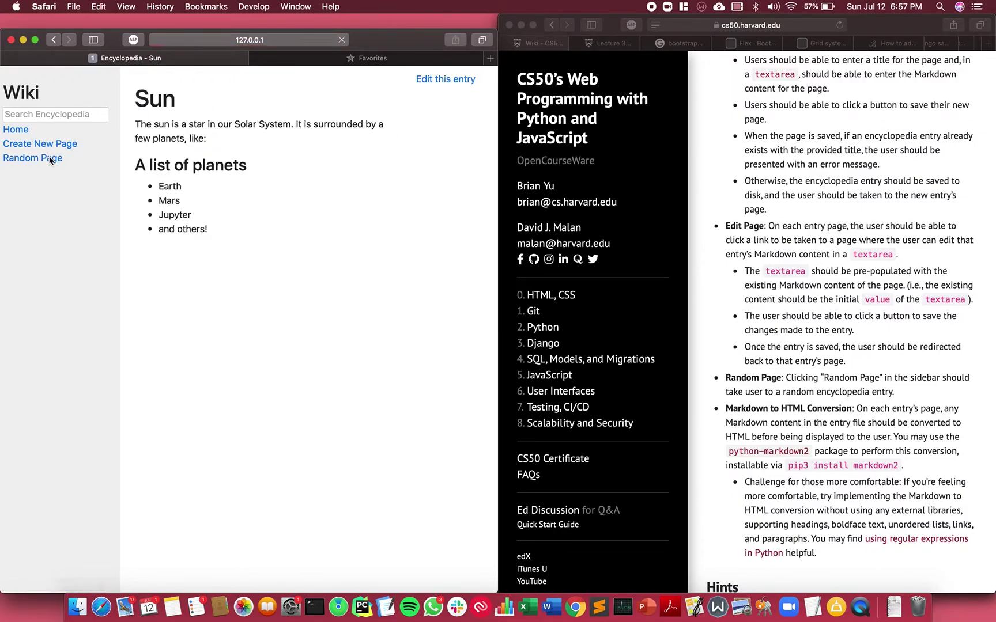
pyautogui.click(50, 160)
pyautogui.click(49, 160)
pyautogui.click(49, 160)
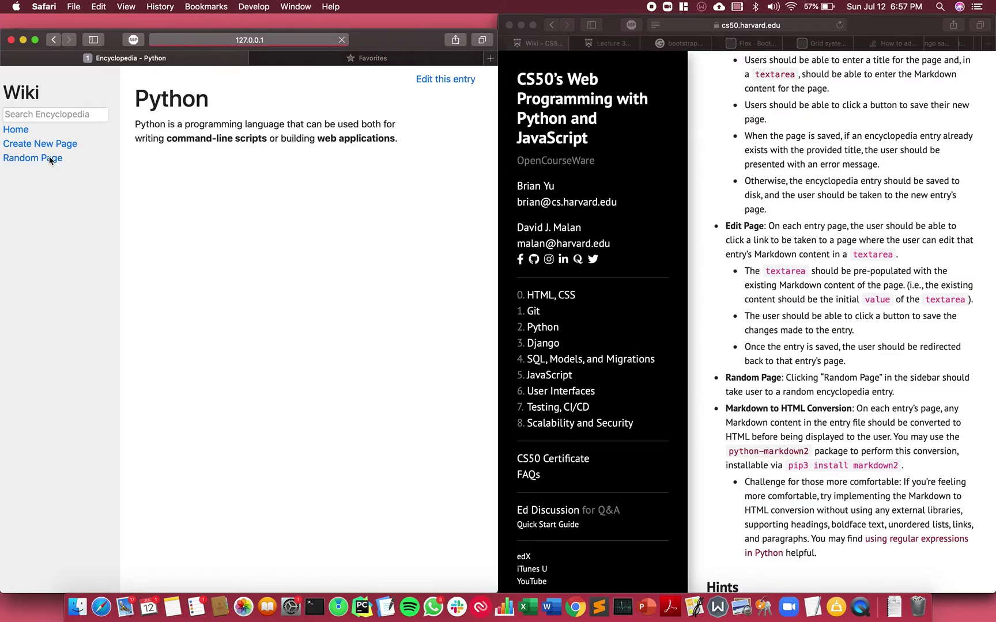
pyautogui.click(49, 160)
pyautogui.click(49, 160)
pyautogui.click(50, 160)
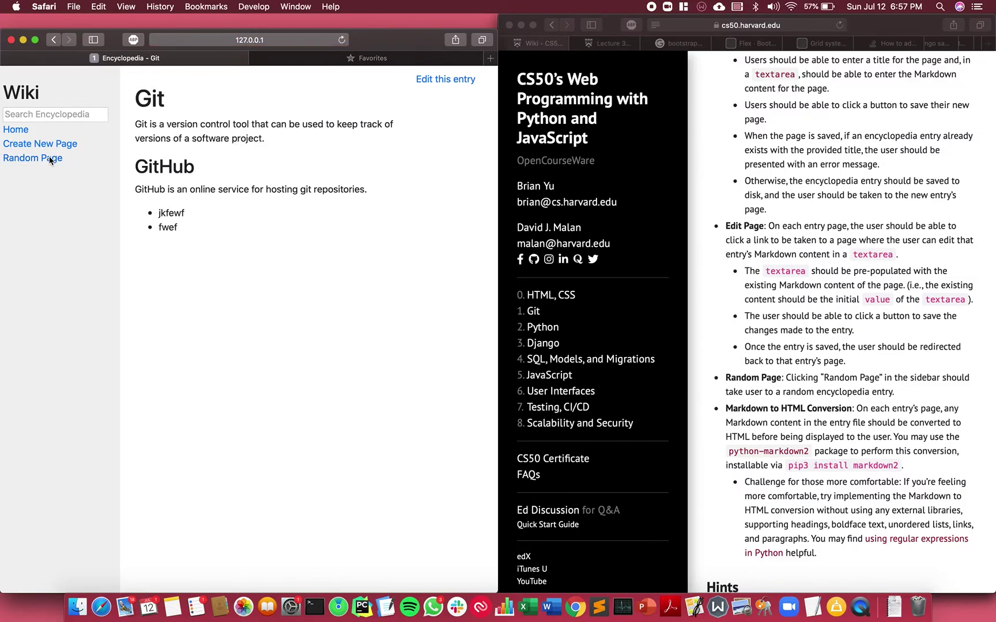
pyautogui.click(49, 160)
pyautogui.click(50, 160)
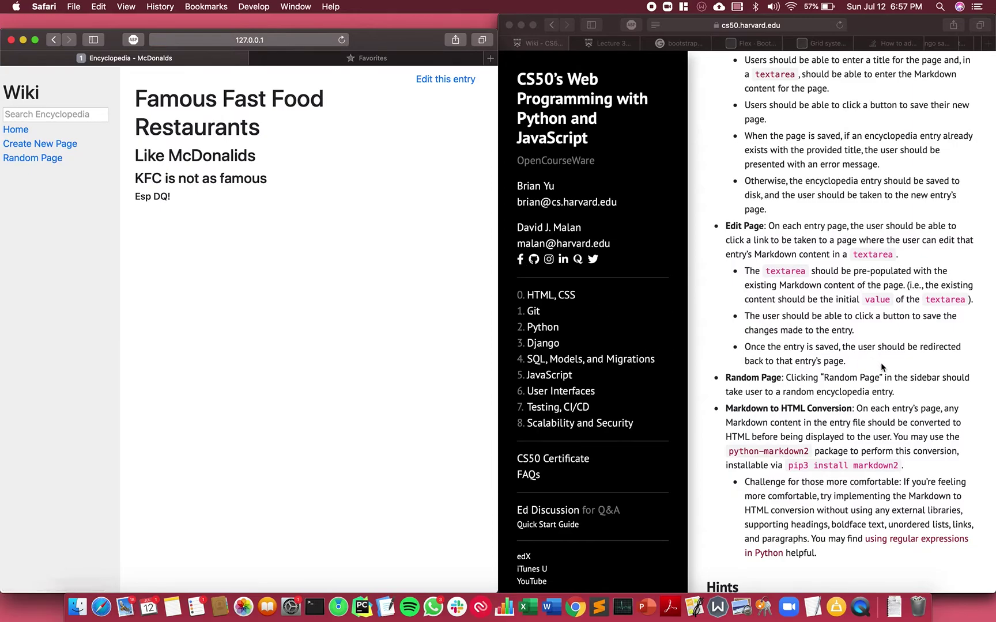
pyautogui.scroll(1, 867, 306)
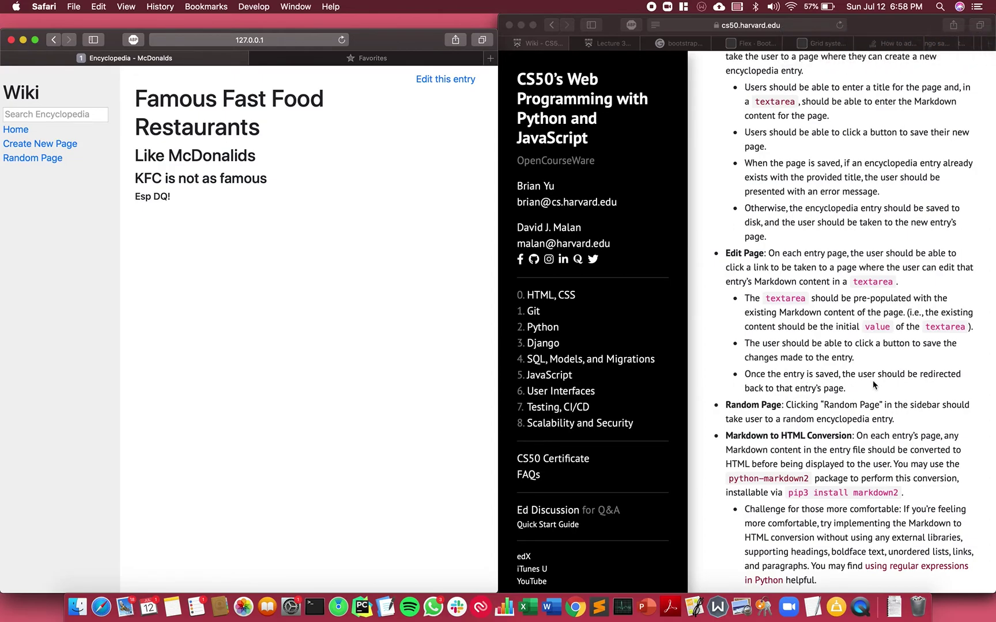
pyautogui.scroll(-5, 824, 376)
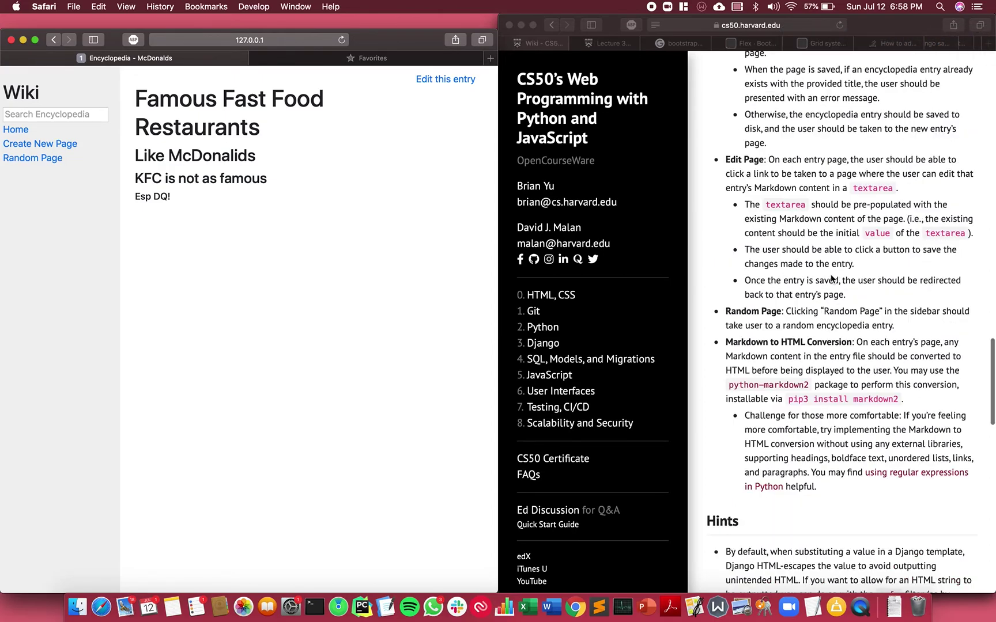
pyautogui.scroll(-3, 829, 276)
pyautogui.scroll(4, 830, 275)
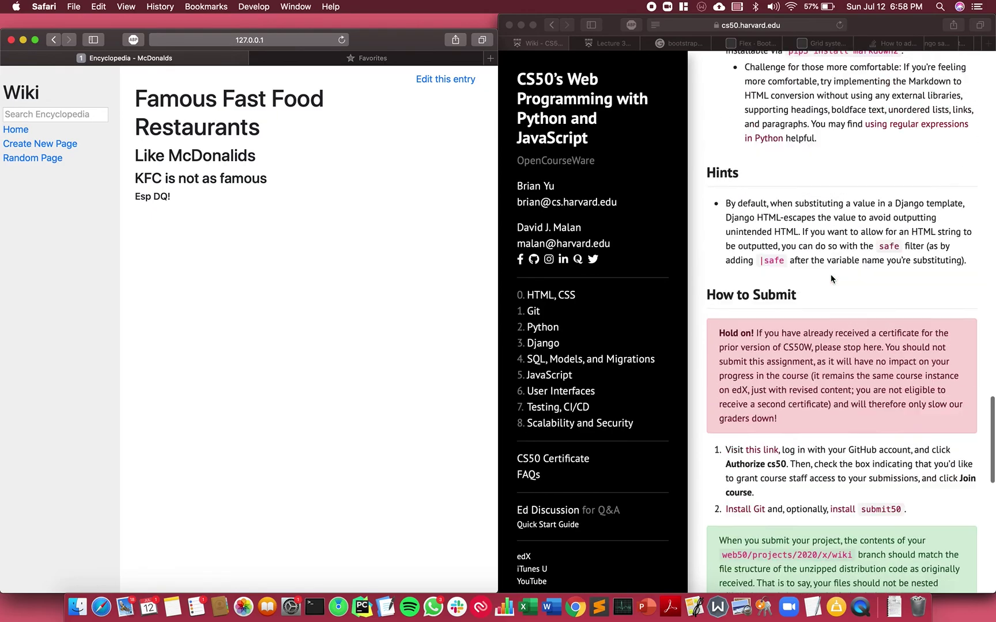